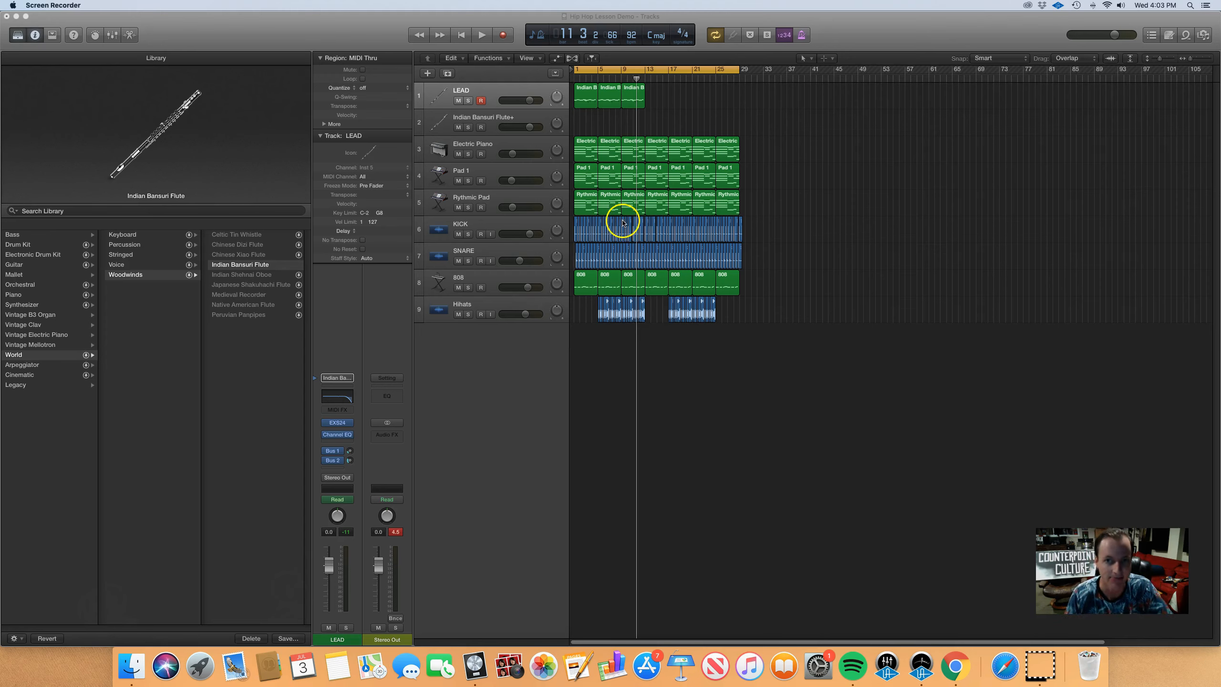
Play the arrangement from the beginning and stop playback around bar 14
left_click(711, 120)
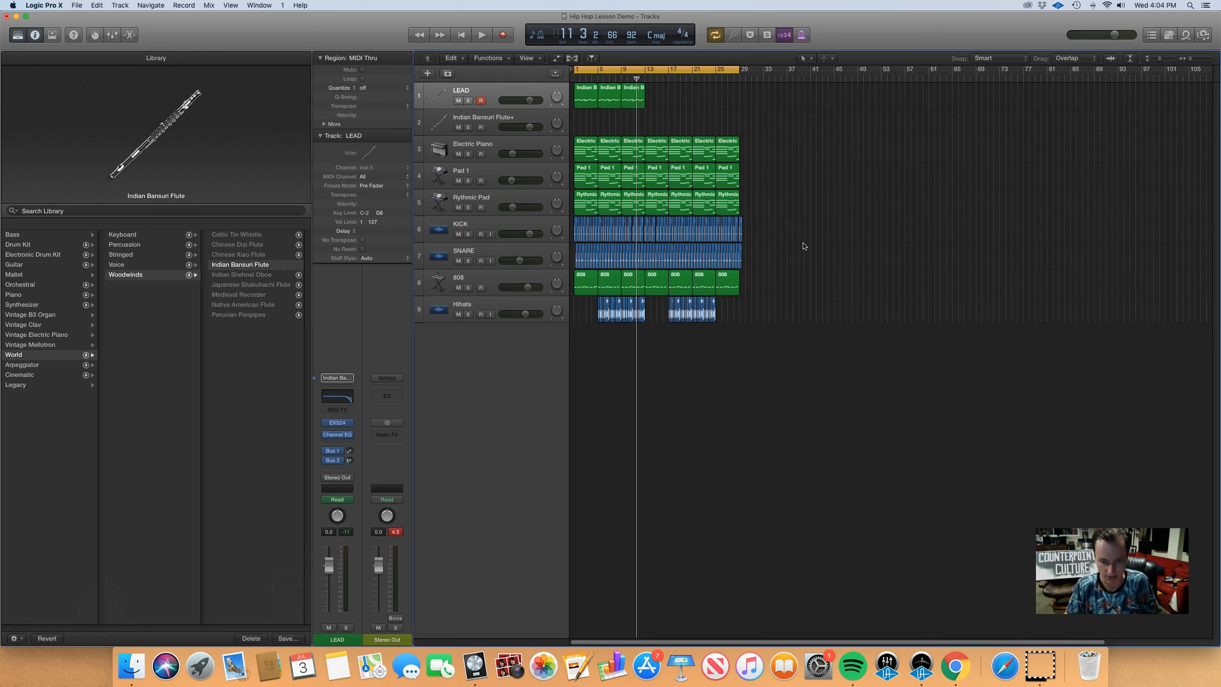
key("Return")
key("space")
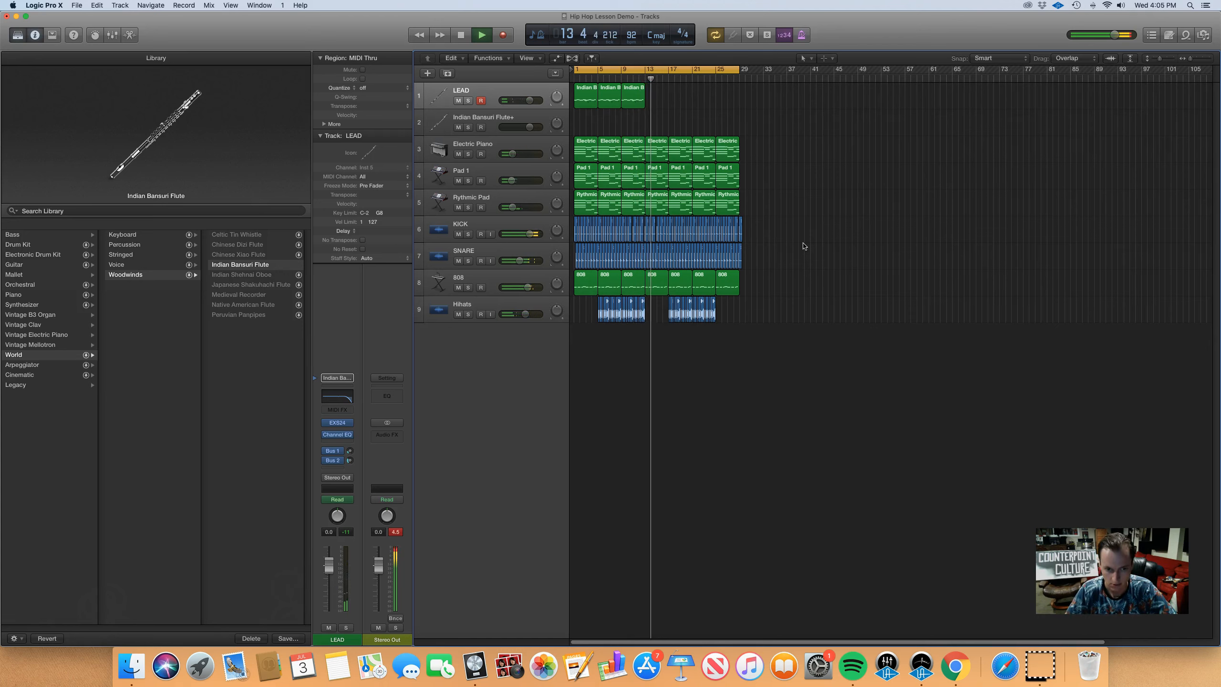
key("space")
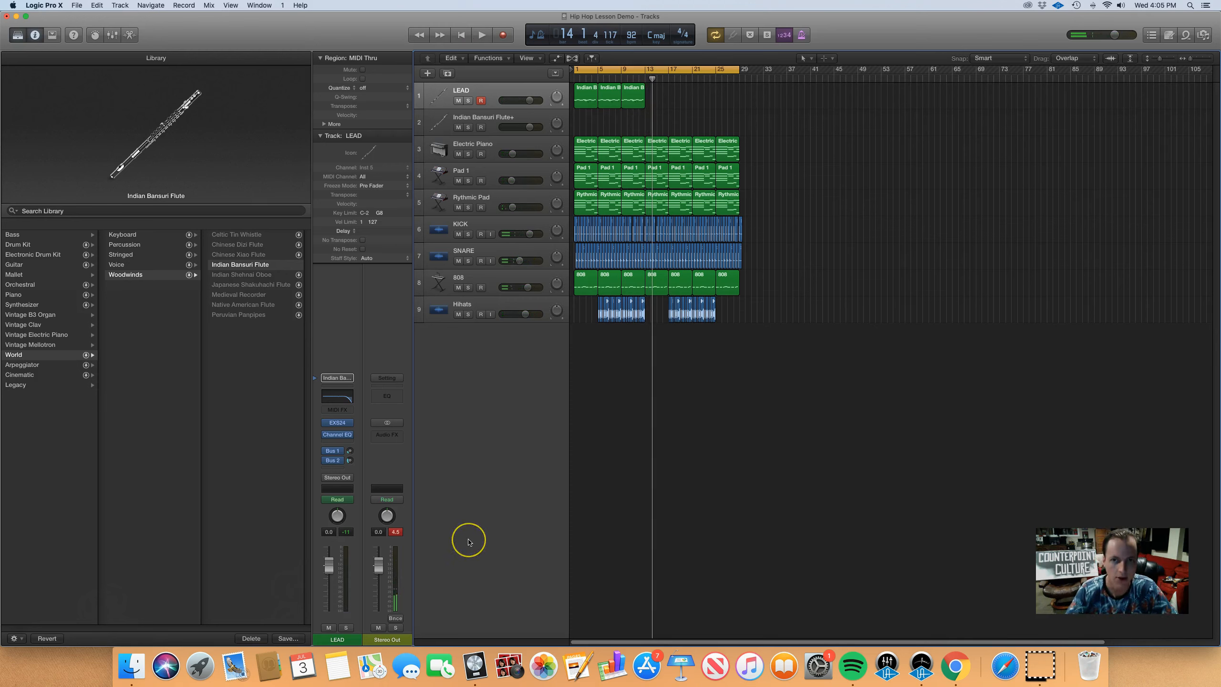
Clear the Stereo Out peak level, lower its volume to -2.0 dB, and mute the LEAD track
left_click(396, 533)
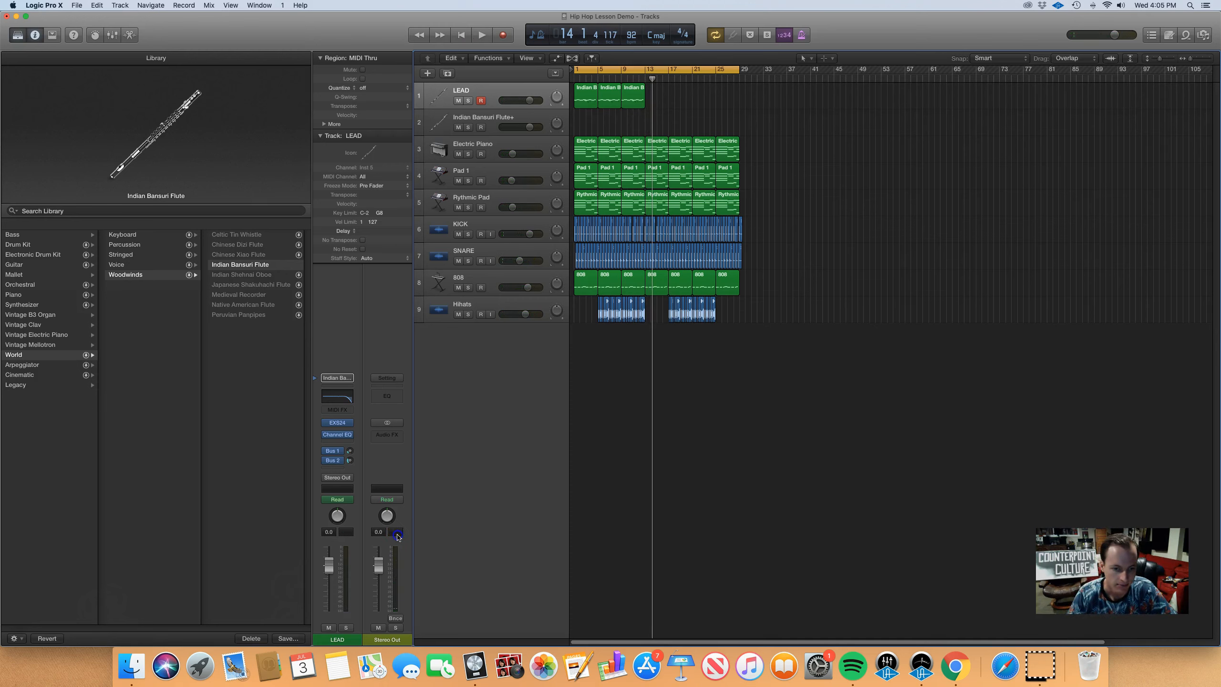
left_click_drag(382, 571, 384, 579)
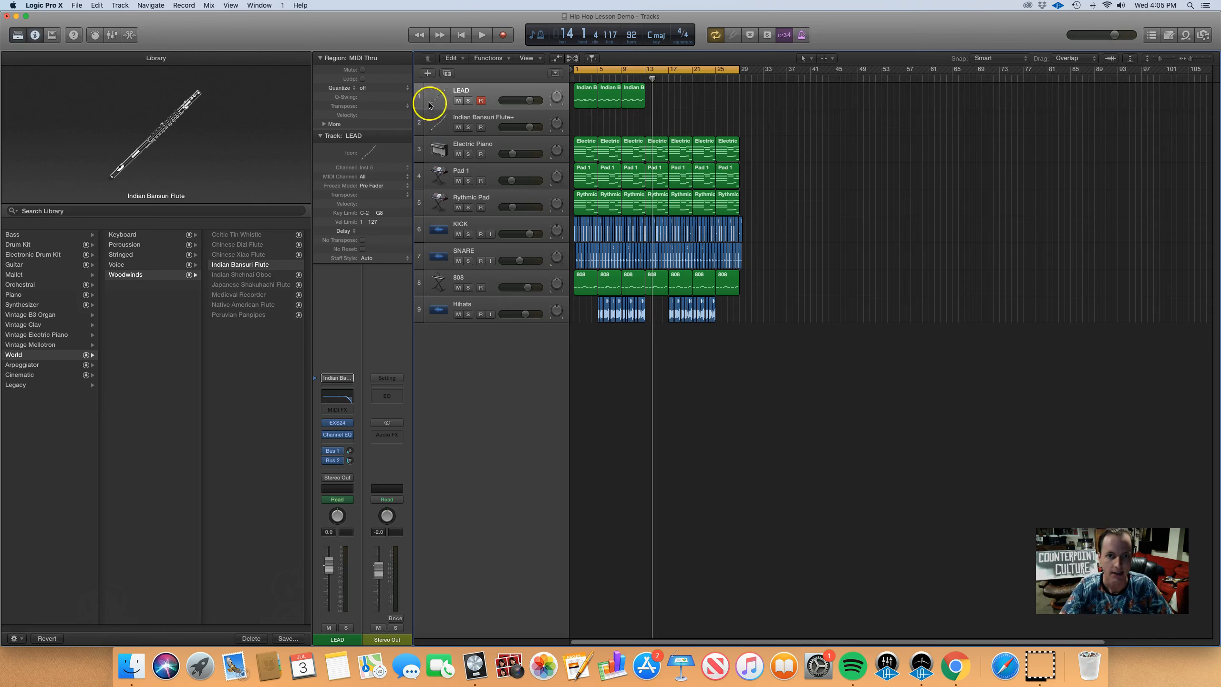
left_click(458, 101)
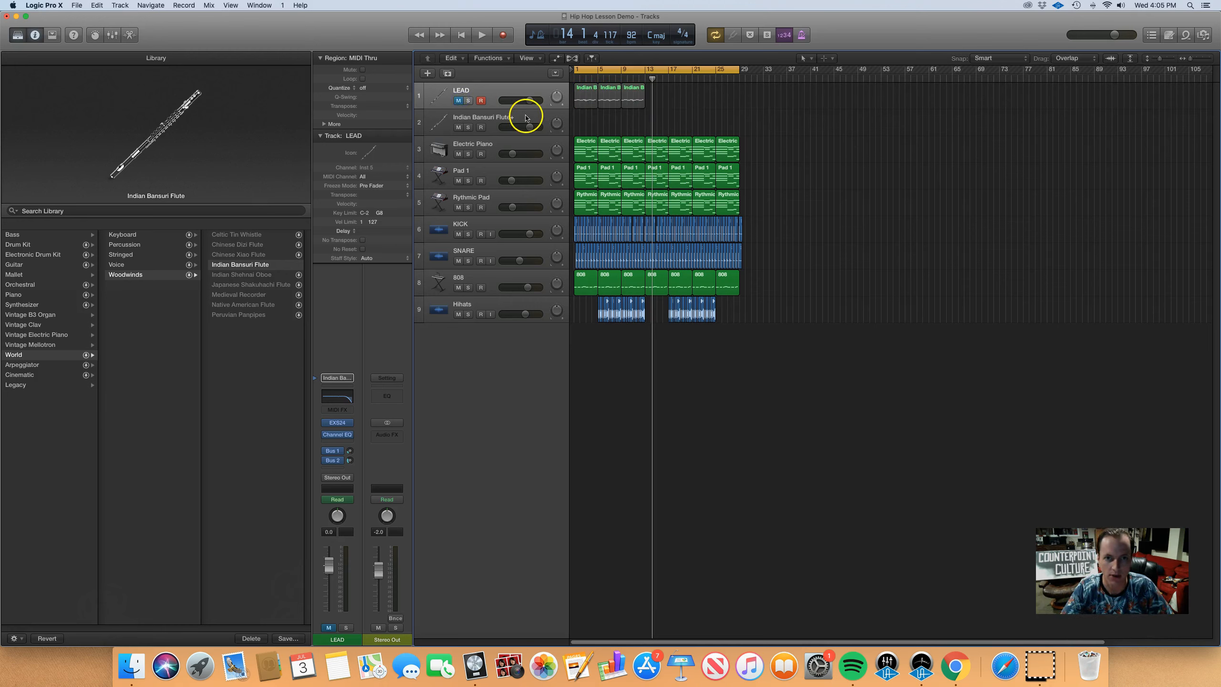
Create an empty MIDI region at bar 1 on the Indian Bansuri Flute+ track
left_click(527, 119)
left_click(595, 123)
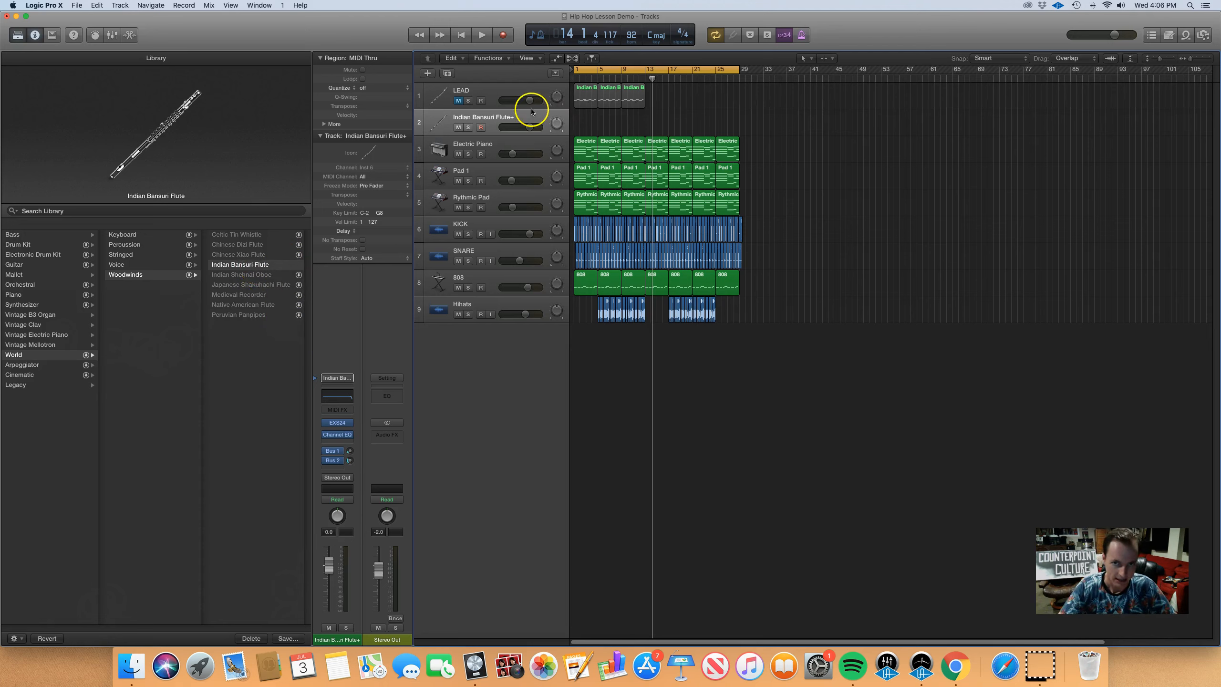
right_click(577, 123)
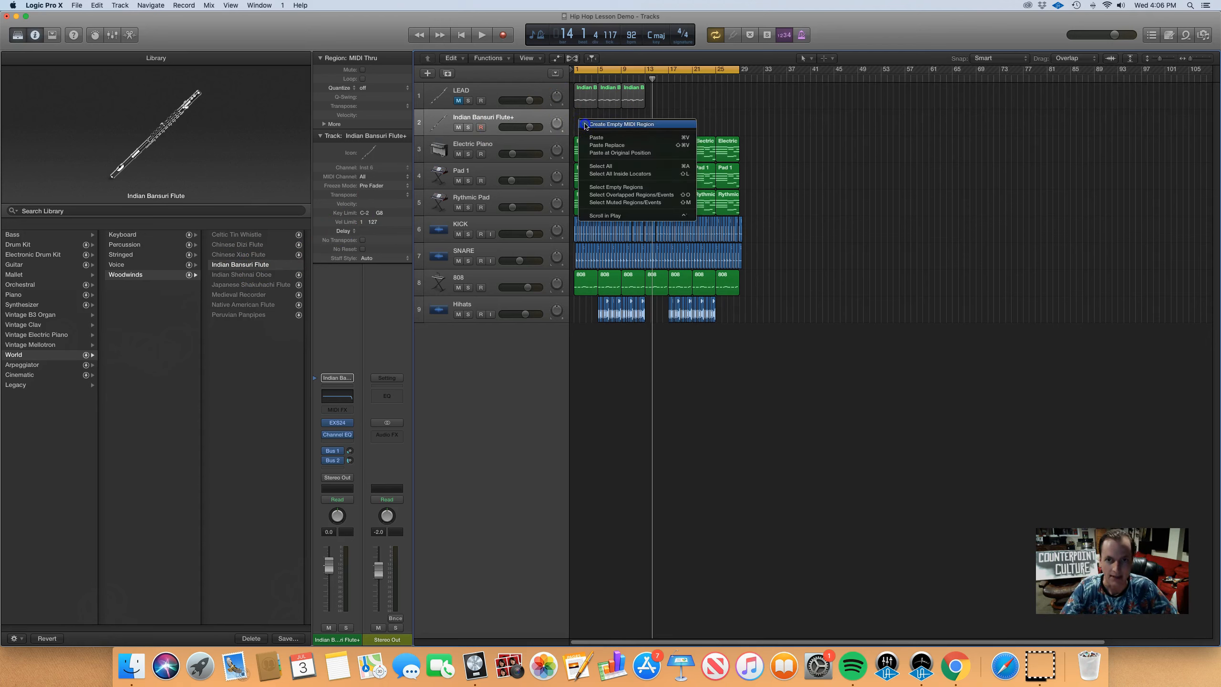
left_click(578, 126)
left_click_drag(578, 133, 596, 130)
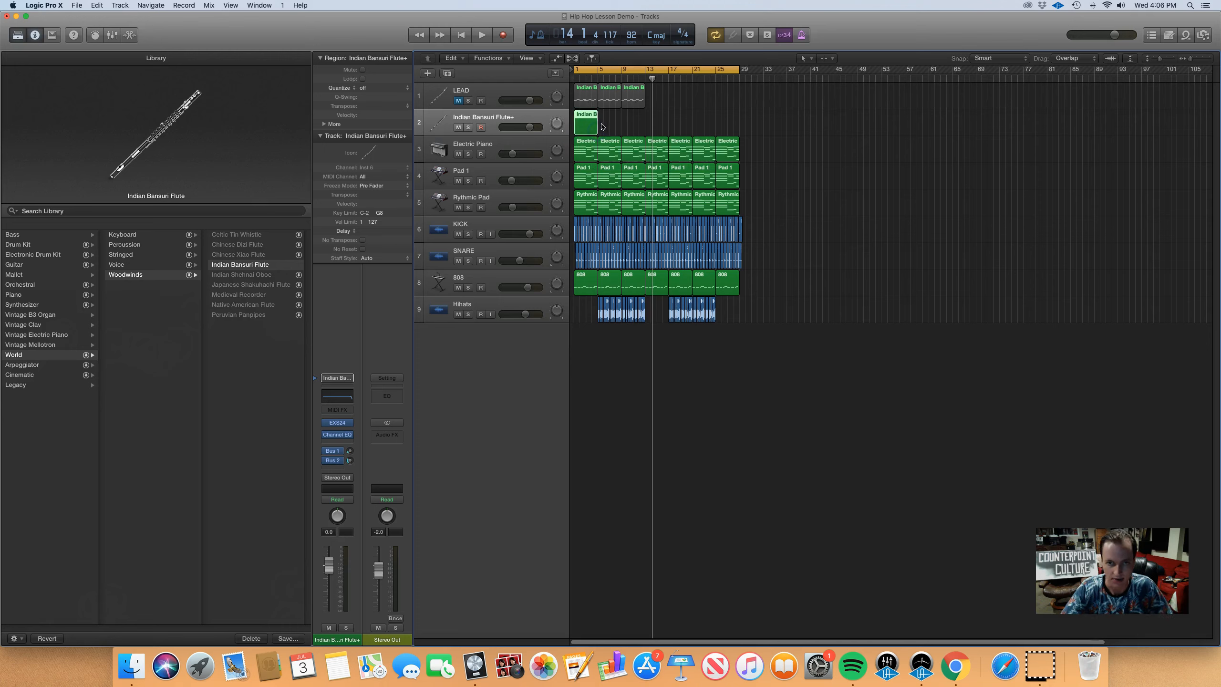
left_click(607, 126)
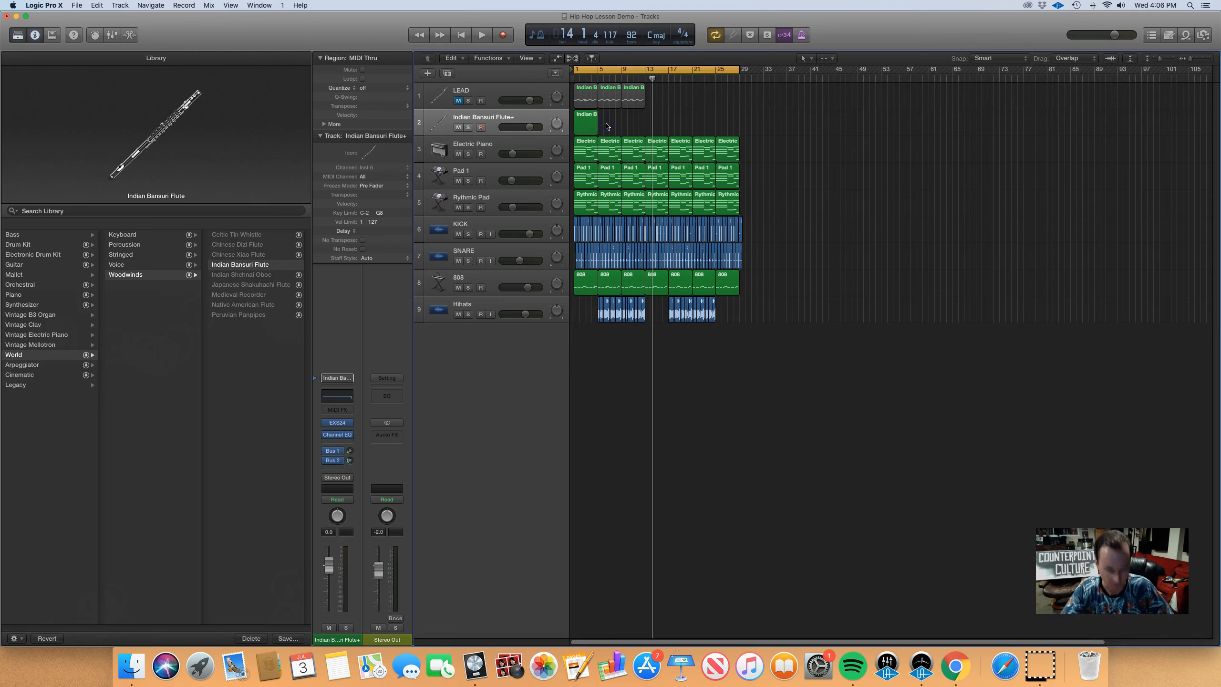
left_click(584, 120)
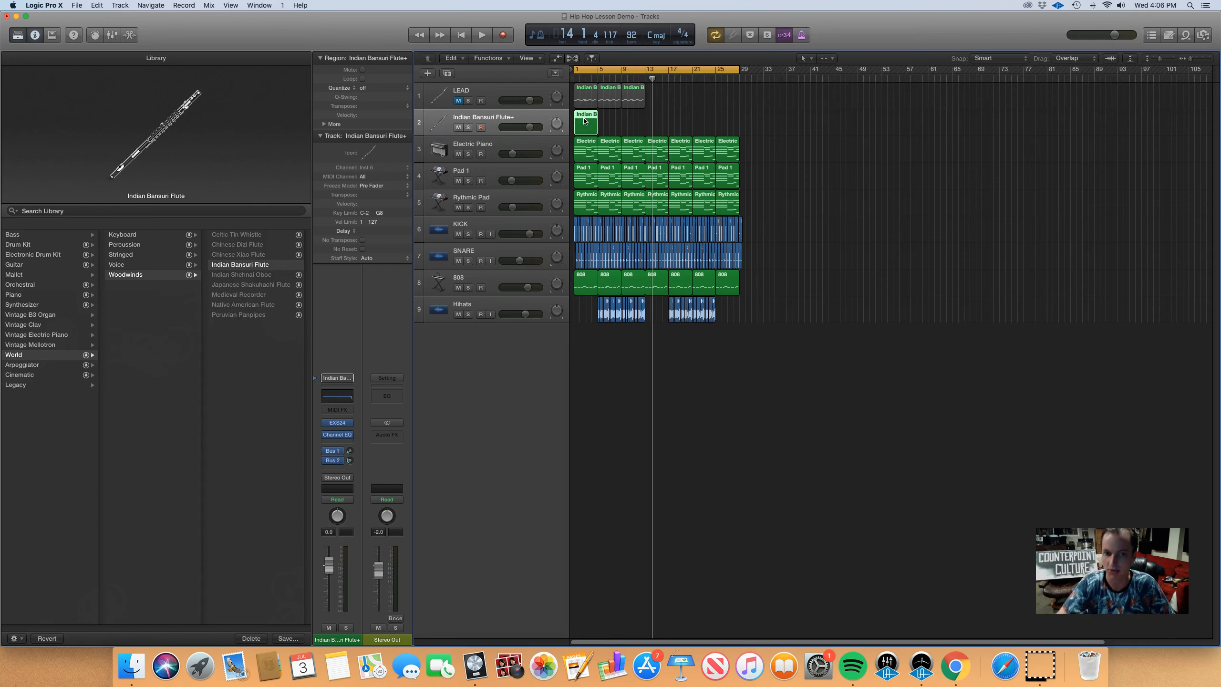
left_click(587, 125)
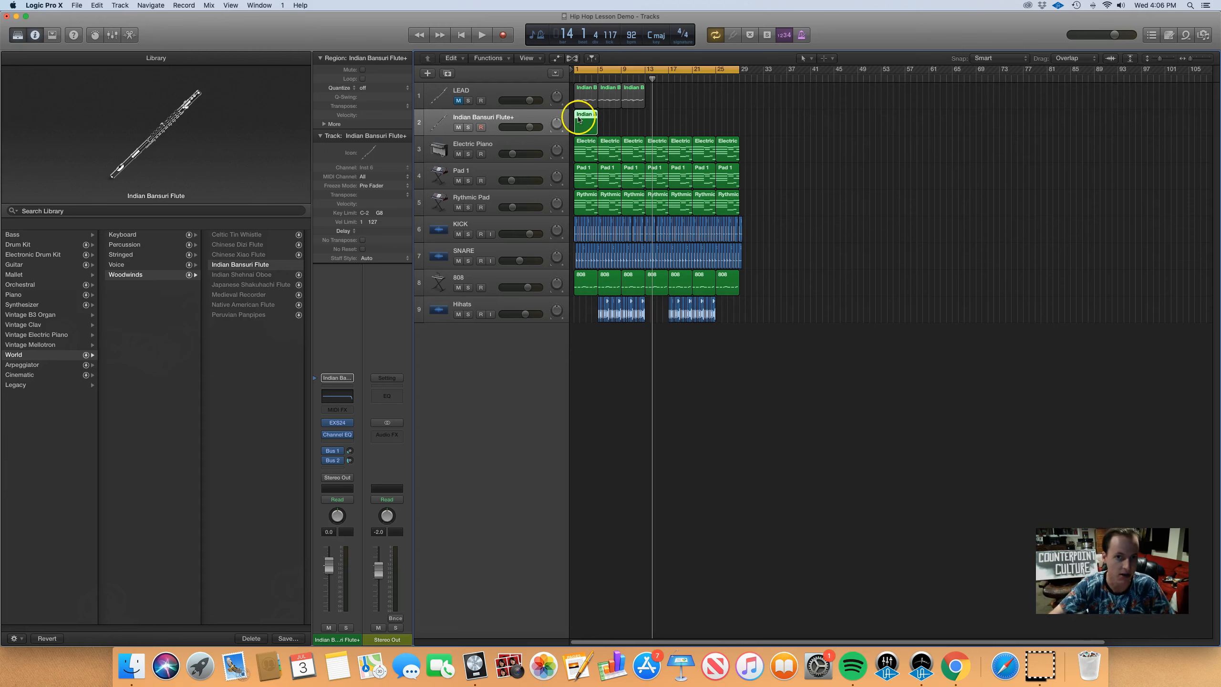
left_click(636, 121)
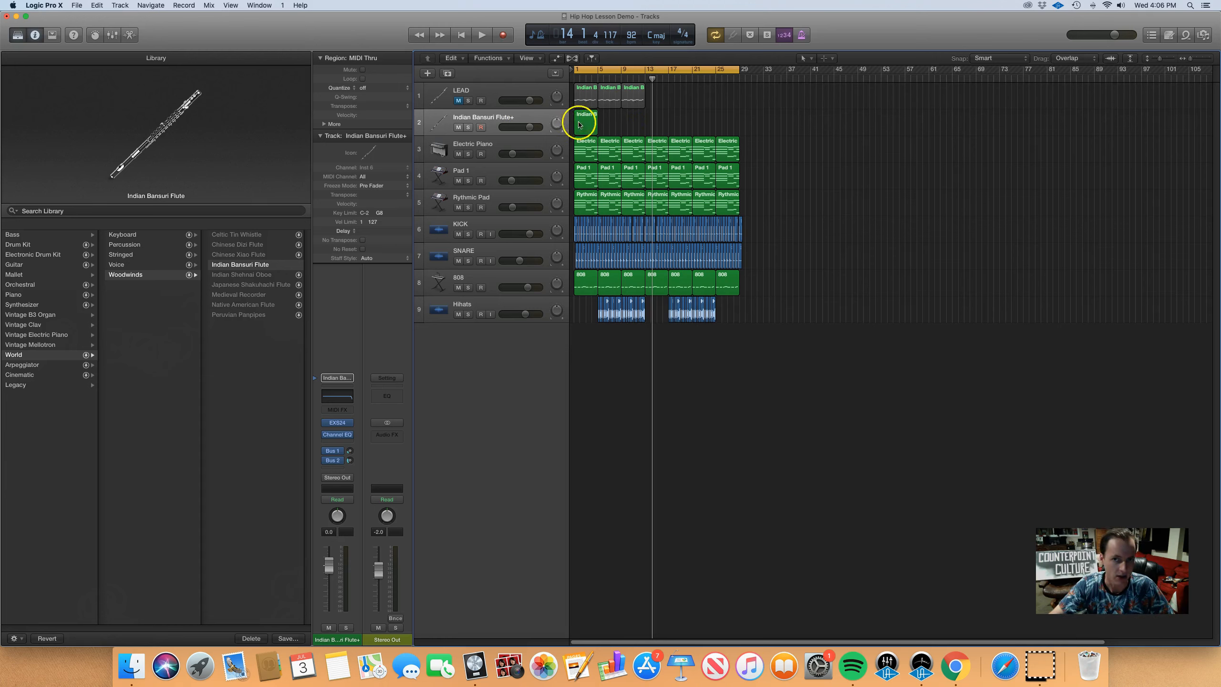
right_click(606, 126)
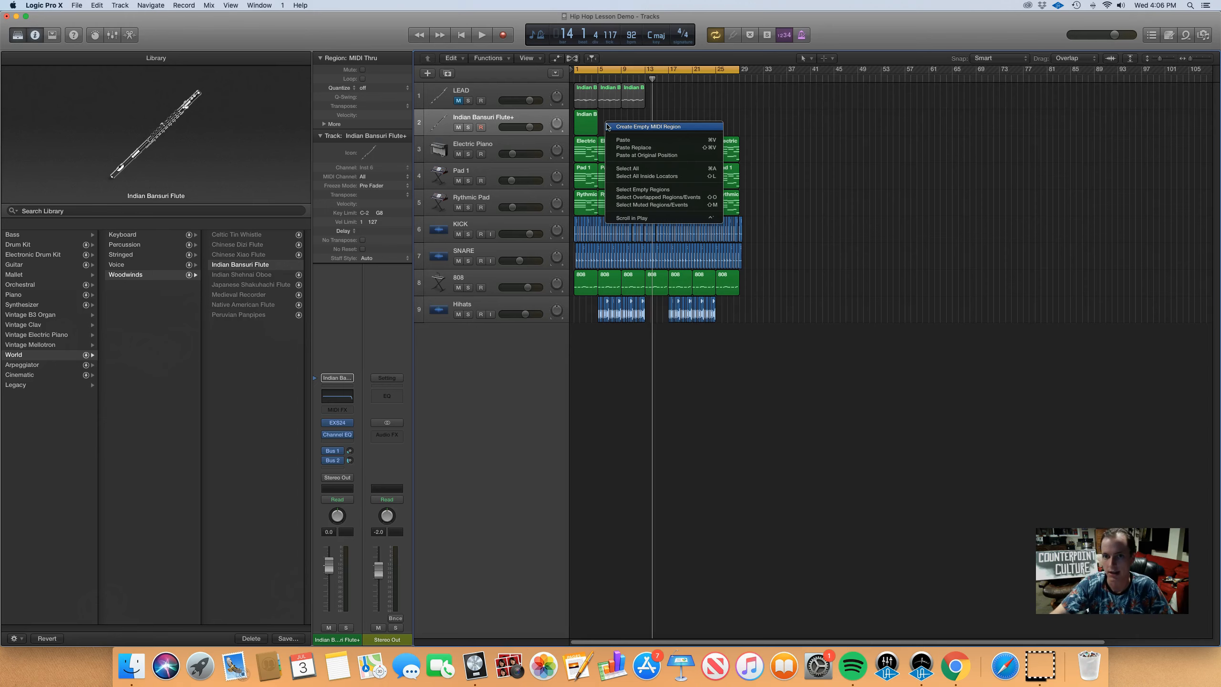
left_click(586, 124)
Open the empty Indian Bansuri Flute+ region in the Piano Roll and turn its controller lane display off
left_click(583, 132)
key("super+Right")
key("super+Right")
key("super+Right")
key("super+Right")
key("super+Right")
left_click(687, 124)
left_click(624, 119)
double_click(623, 124)
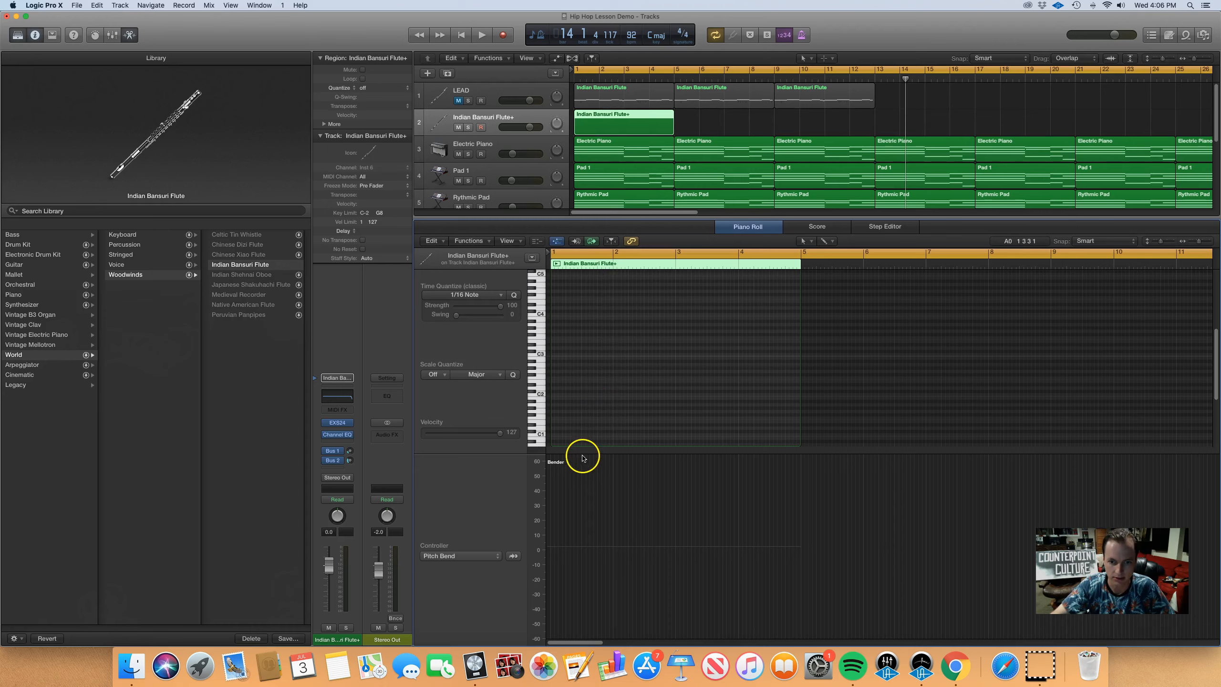
left_click(489, 558)
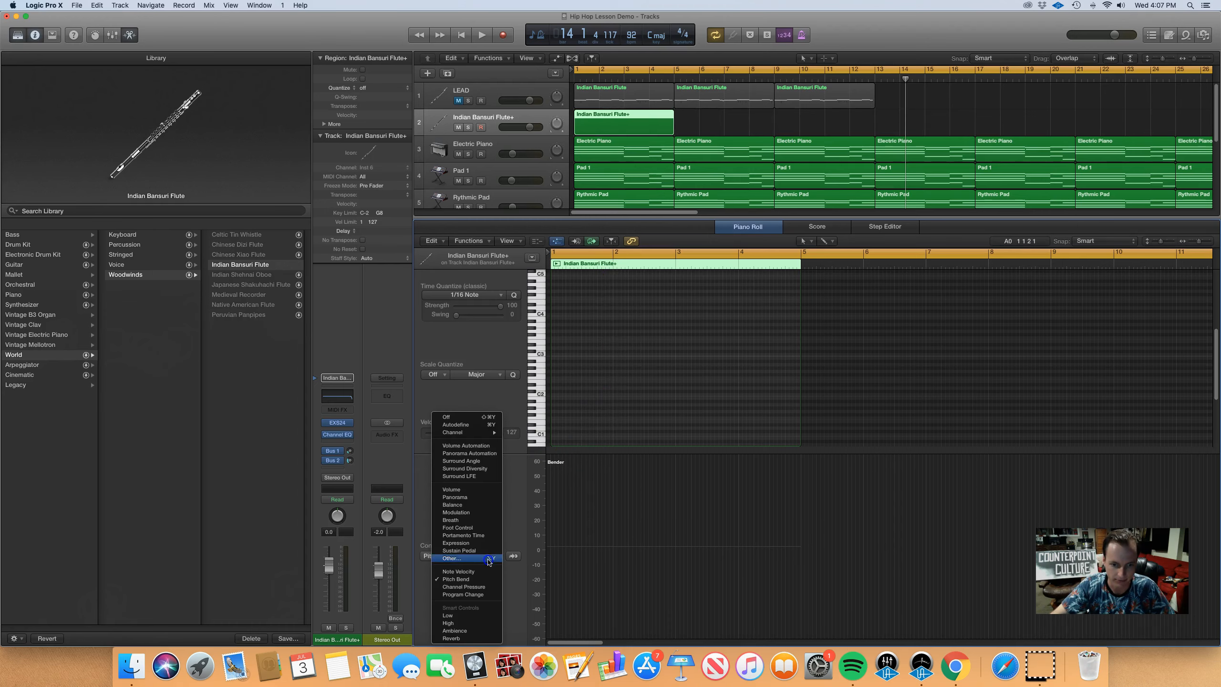
left_click(490, 417)
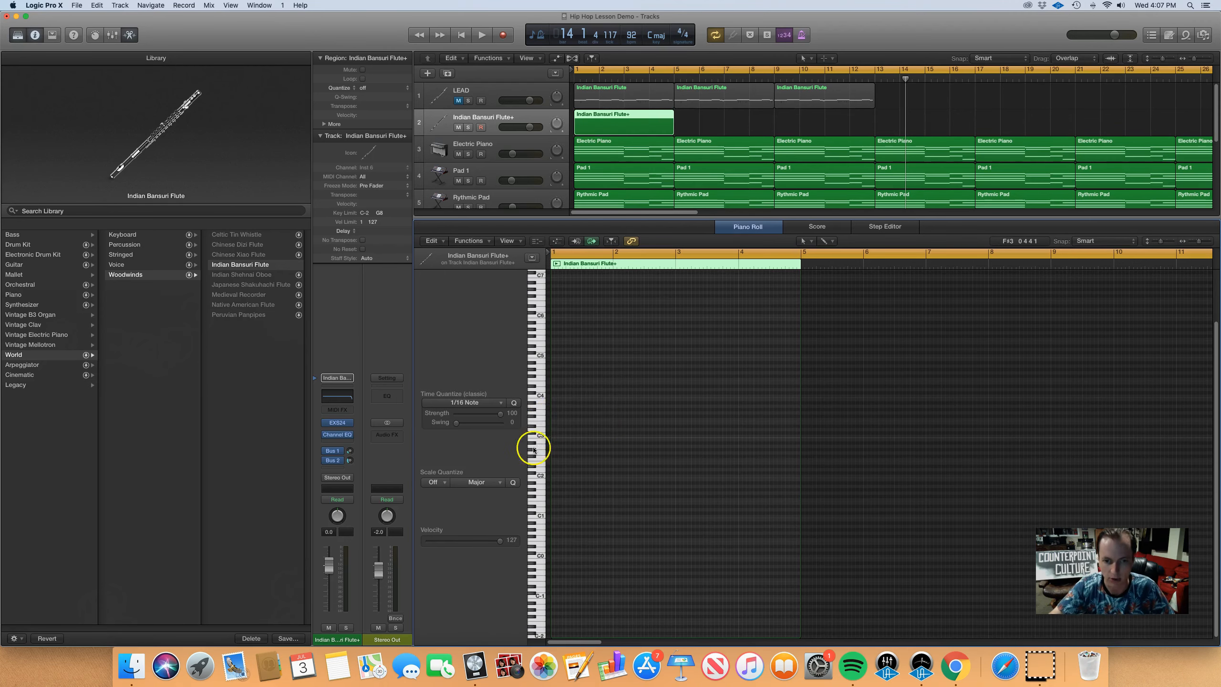
Enter the bar 1 melody in the flute region: A2 for two beats, then C3 and B2 for one beat each
left_click(560, 423)
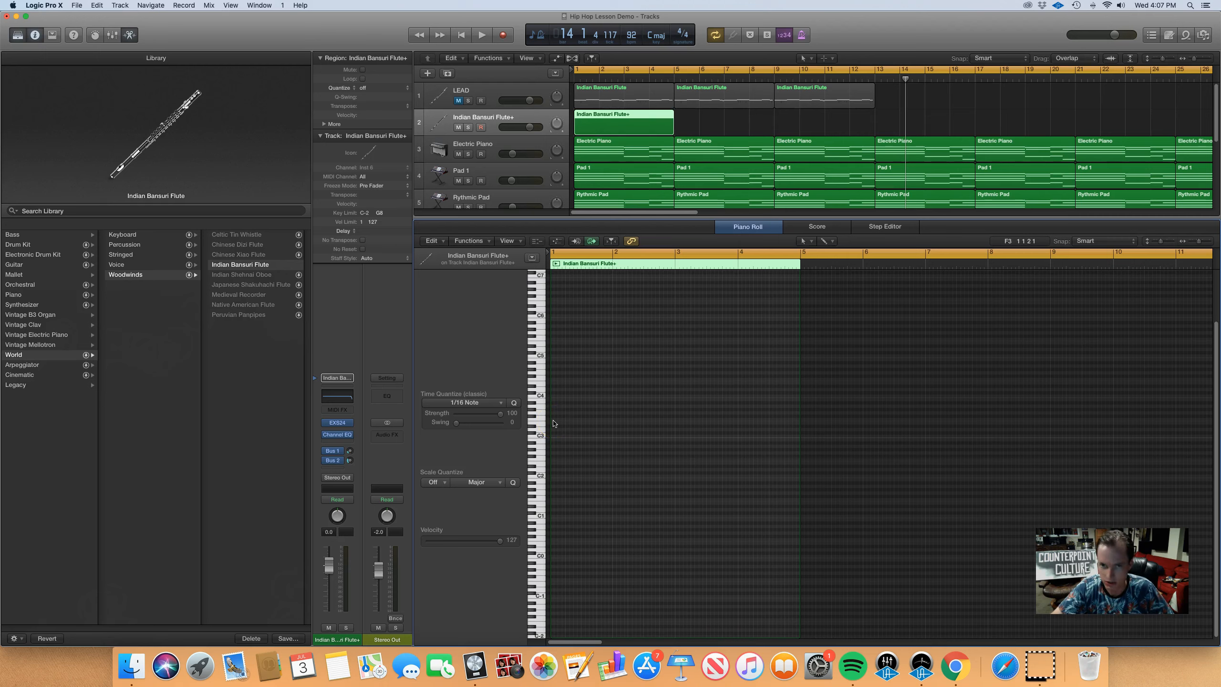
mouse_move(538, 456)
left_mouse_down()
mouse_move(539, 439)
mouse_move(540, 449)
left_mouse_up()
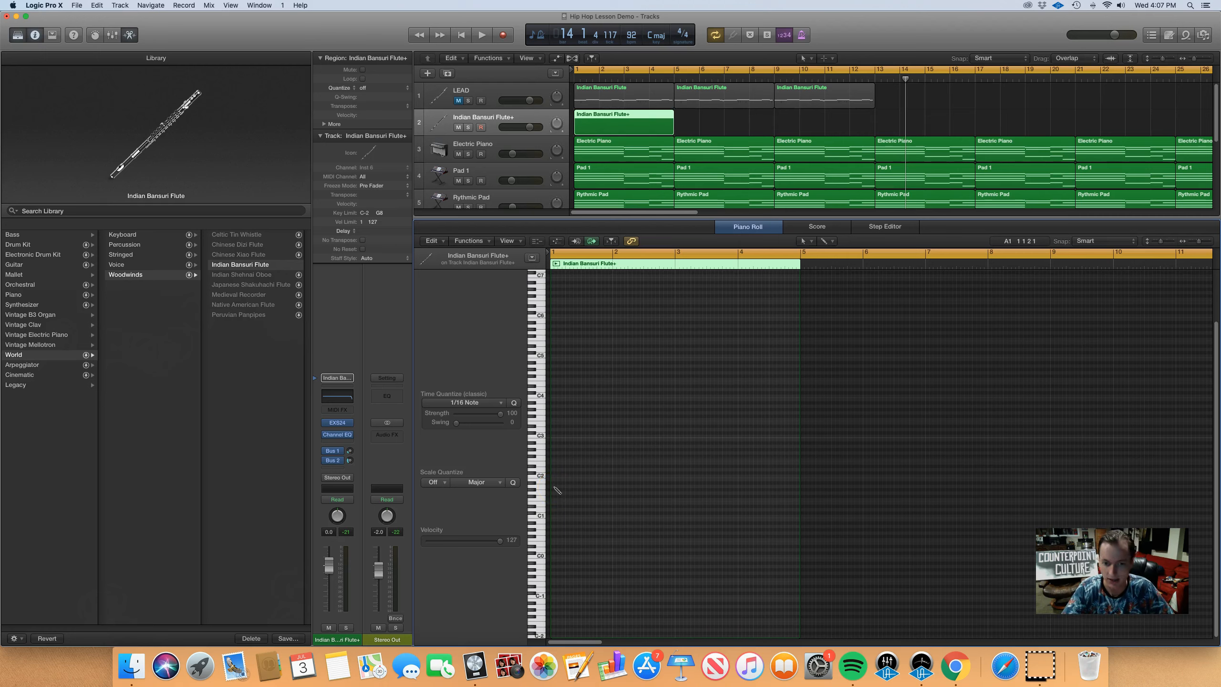
left_click(553, 448)
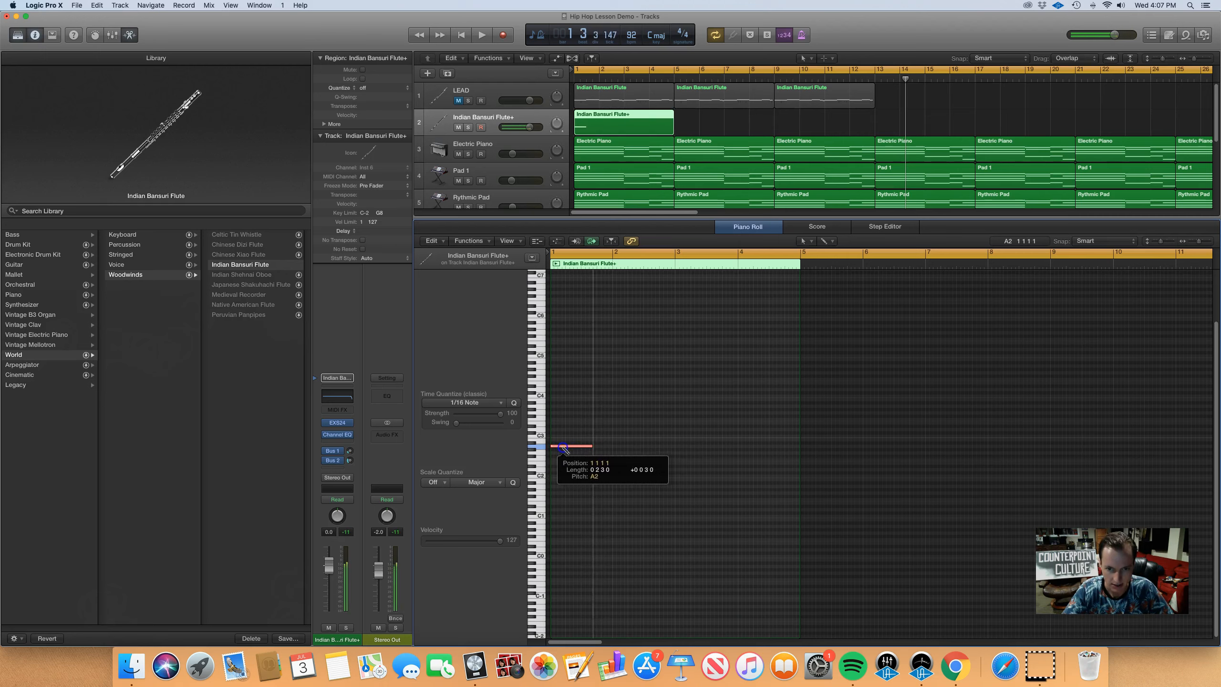
left_click(582, 436)
left_click_drag(612, 436, 595, 439)
left_click(601, 440)
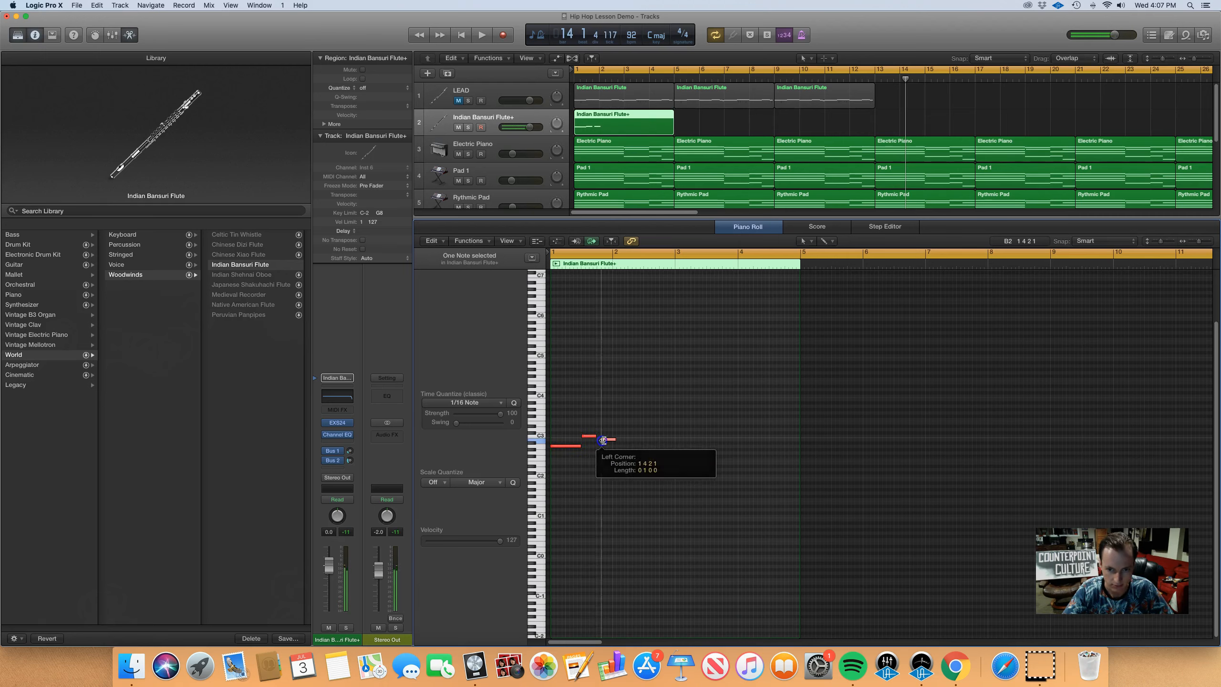
Fill bar 2 with a short G#2 followed by A2, C3, B2 and E2, and copy the two-bar phrase to bars 3 and 4
left_click(614, 455)
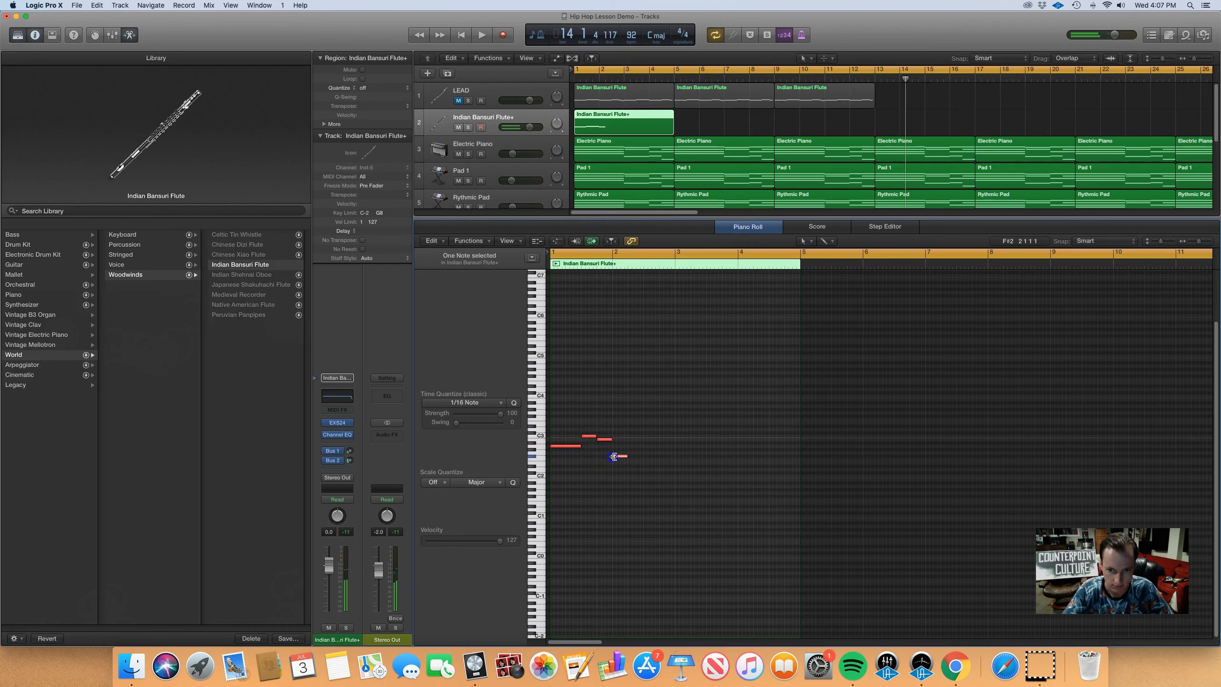
mouse_move(625, 456)
left_mouse_down()
mouse_move(617, 449)
mouse_move(660, 437)
mouse_move(685, 475)
mouse_move(522, 407)
left_mouse_up()
left_click(646, 436)
left_click(662, 440)
left_click(667, 460)
left_click_drag(560, 446, 687, 447)
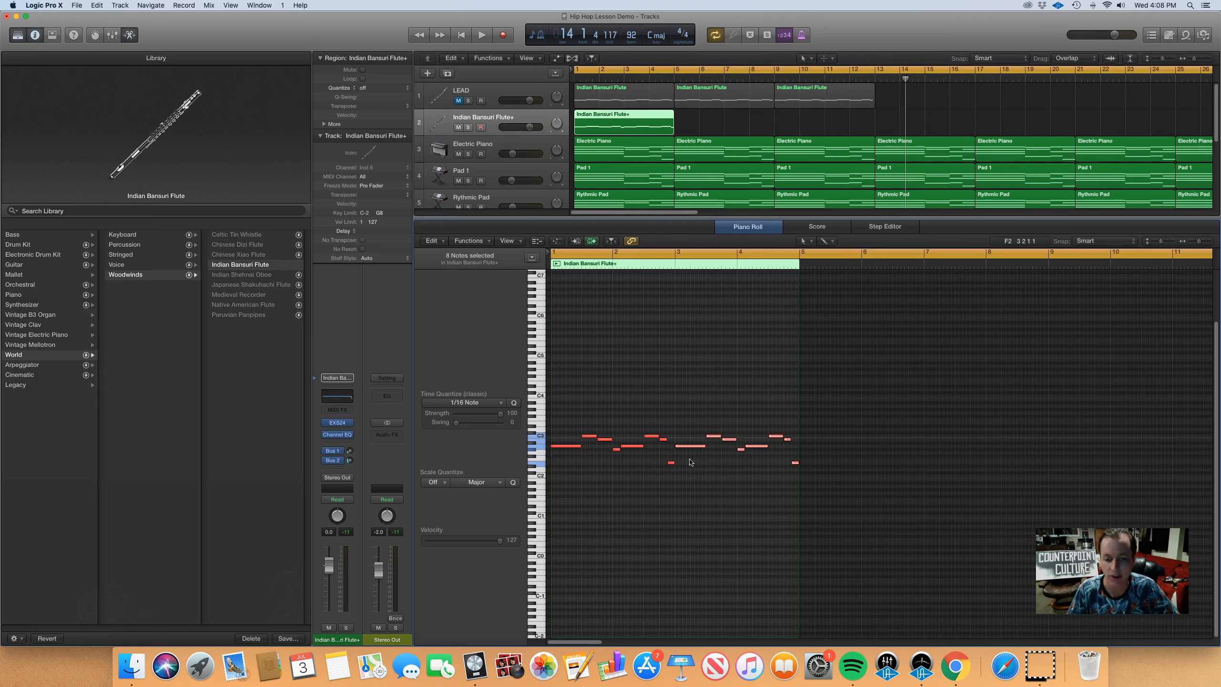
left_click(659, 477)
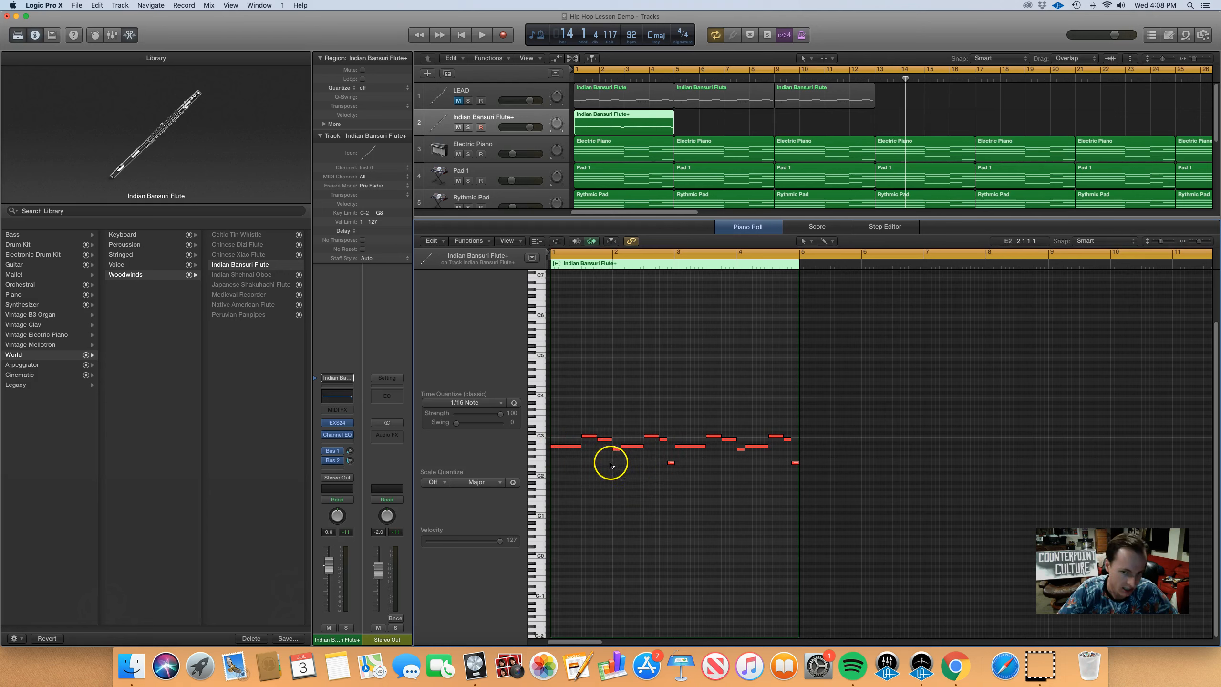
Audition the opening A2, C3 and B2 notes and the short G#2 note at the start of bar 2
left_click(570, 447)
left_click(590, 438)
left_click(604, 439)
left_click(602, 462)
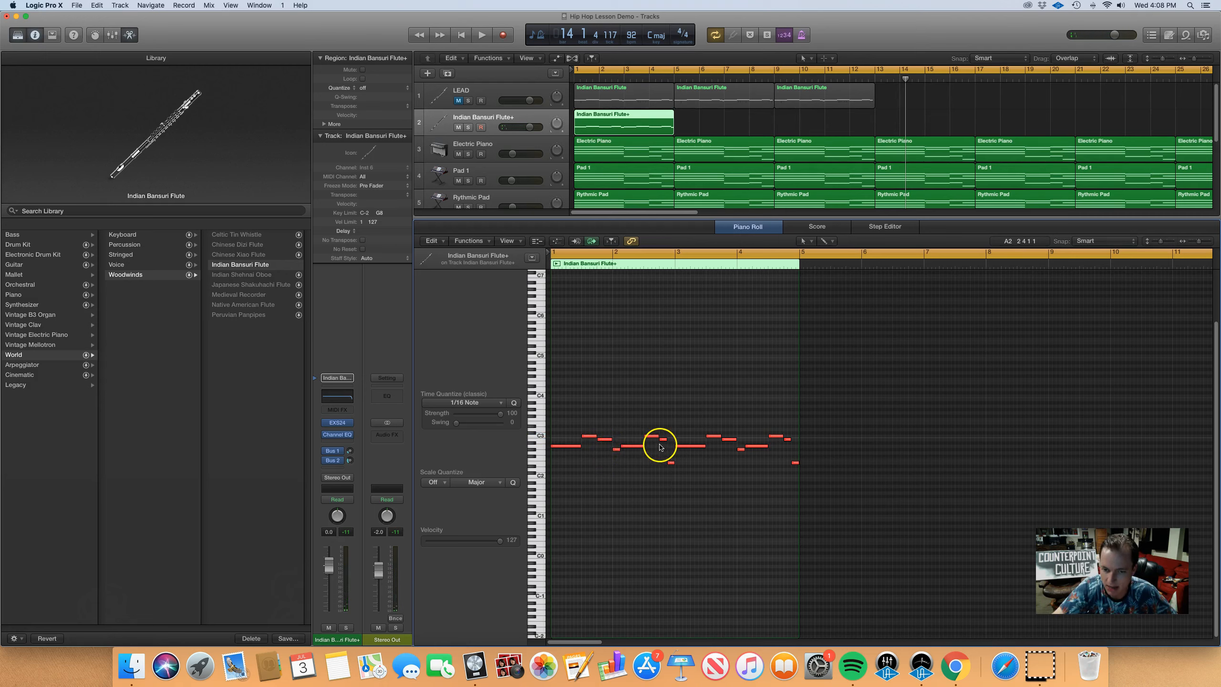
left_click(617, 450)
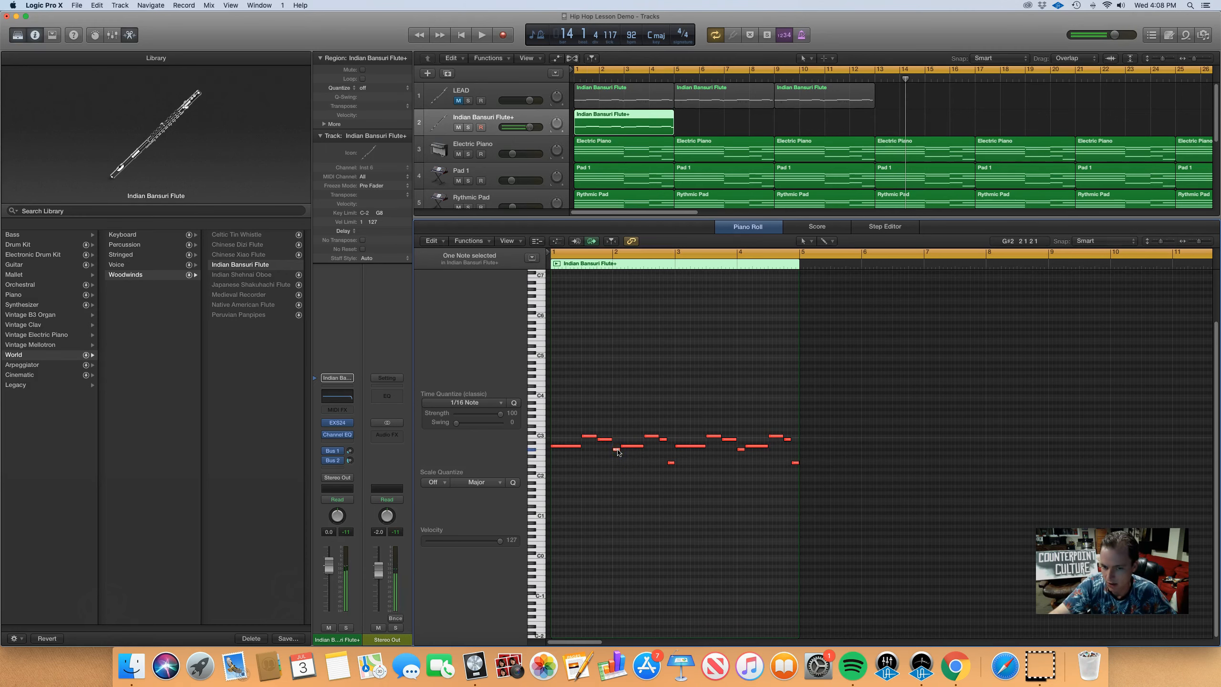
left_click(617, 449)
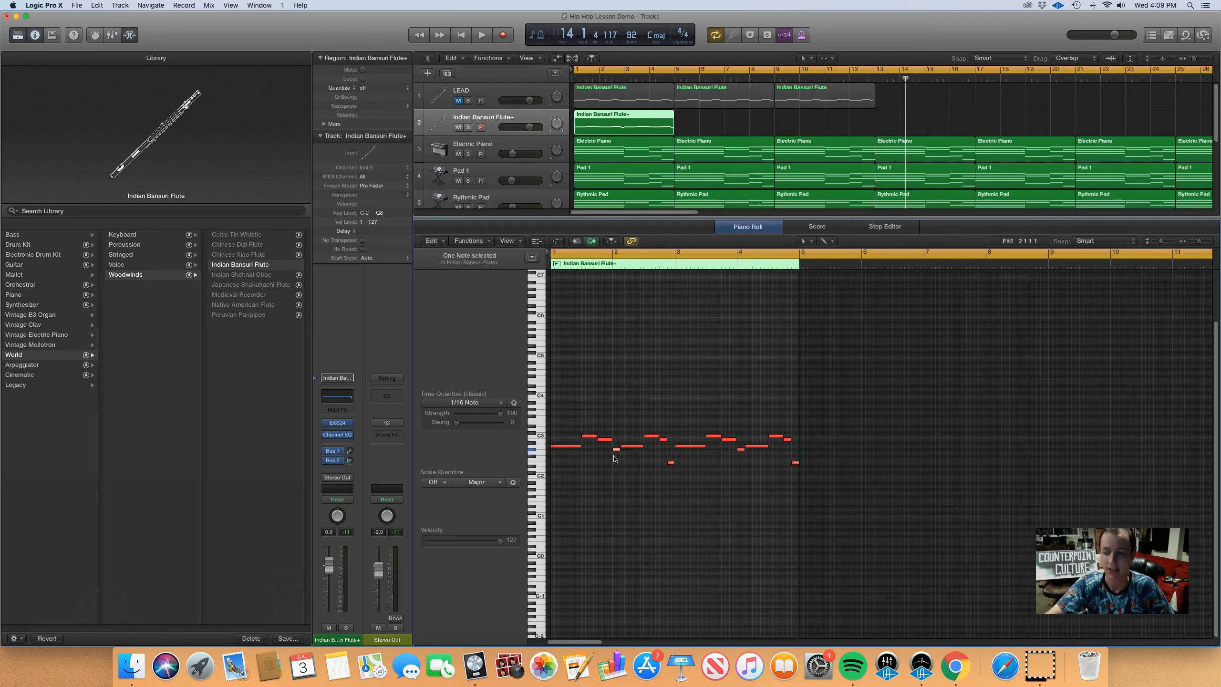
left_click(616, 452)
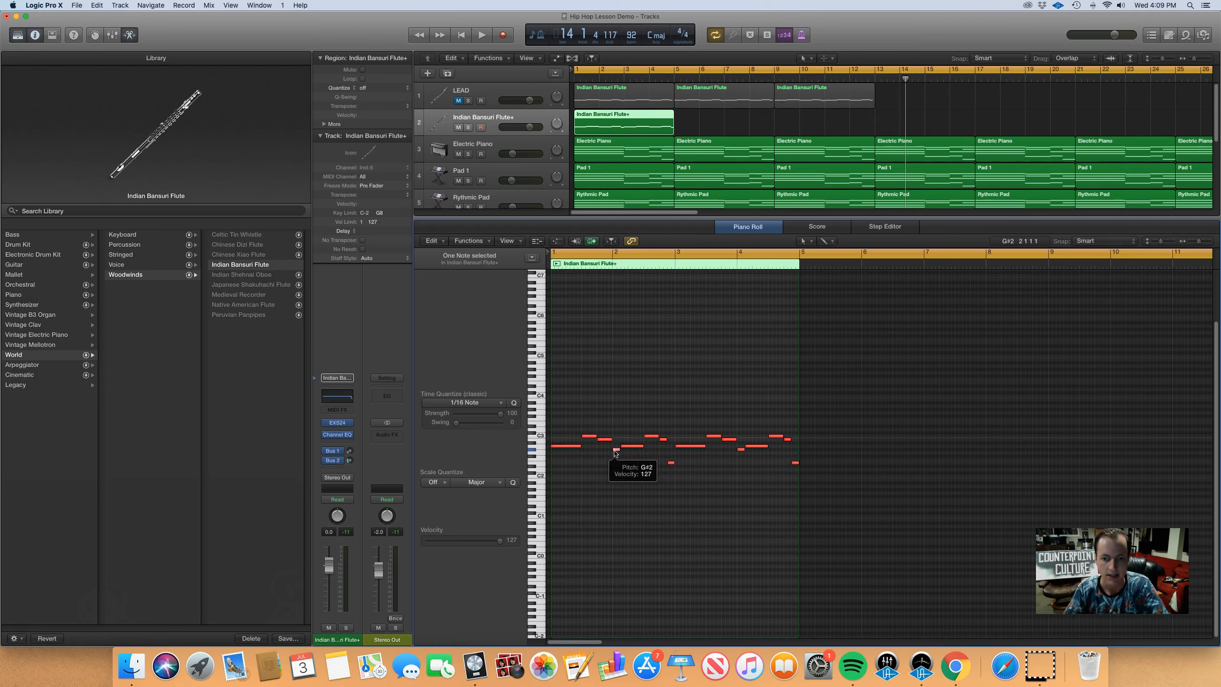
left_click(617, 450)
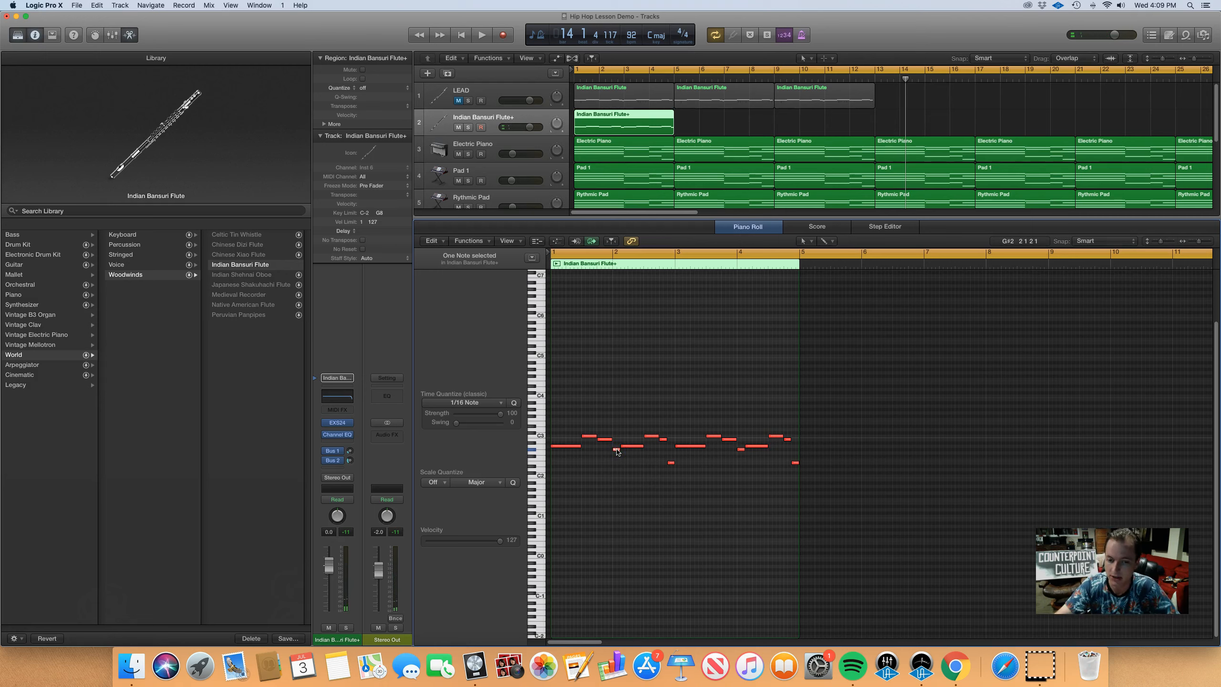
left_click(624, 450)
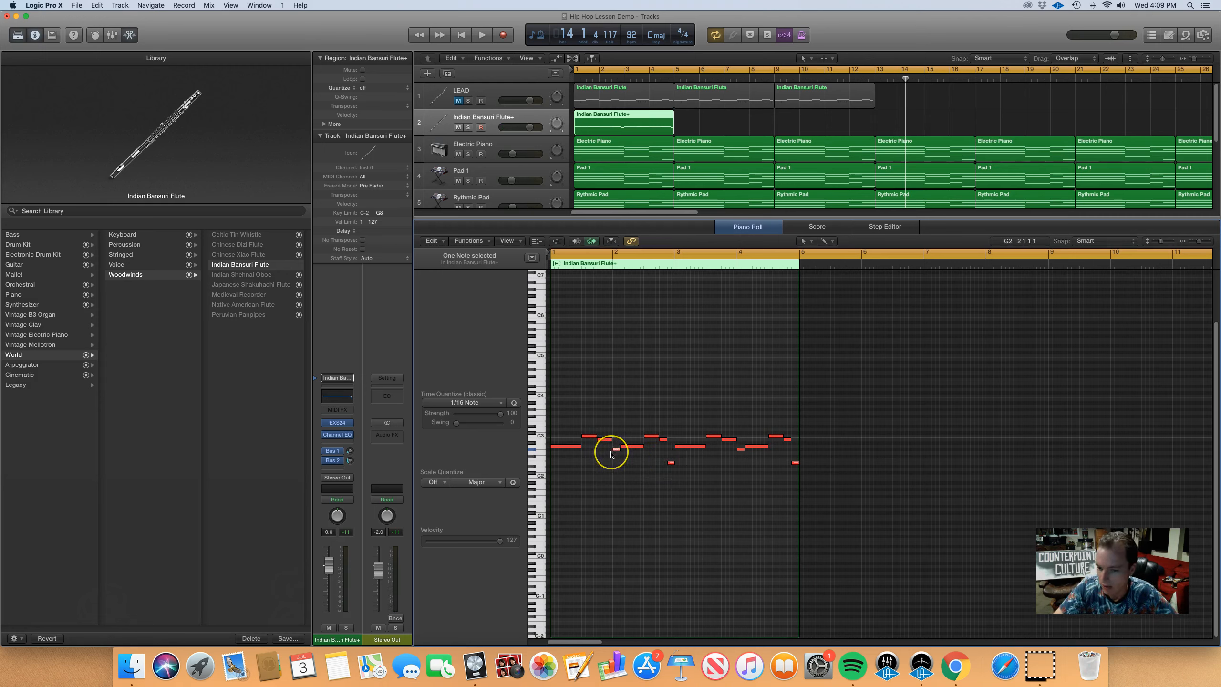
left_click_drag(615, 450, 618, 452)
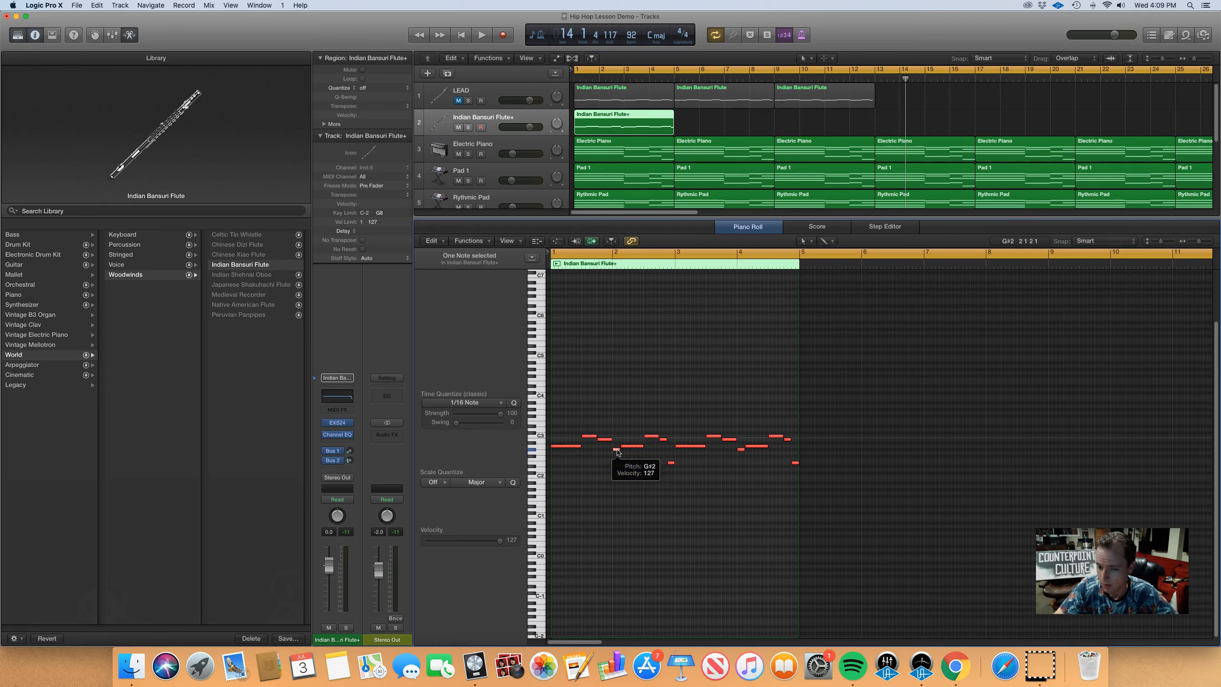
left_click_drag(618, 452, 618, 453)
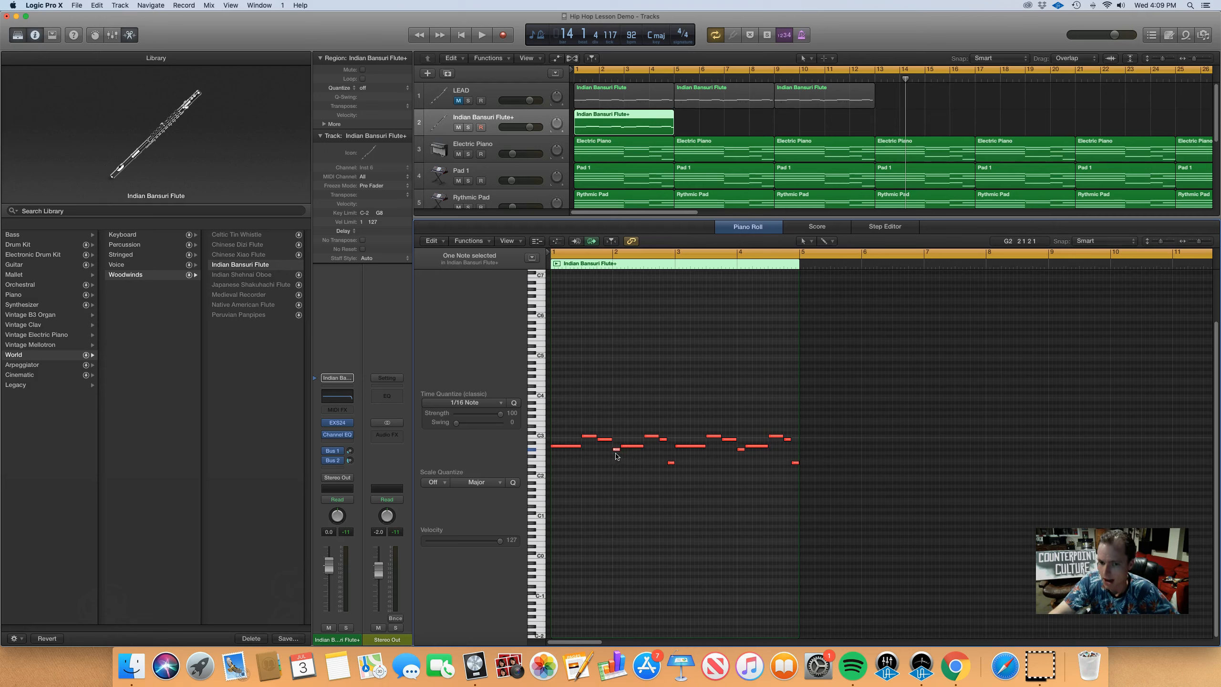
left_click(636, 456)
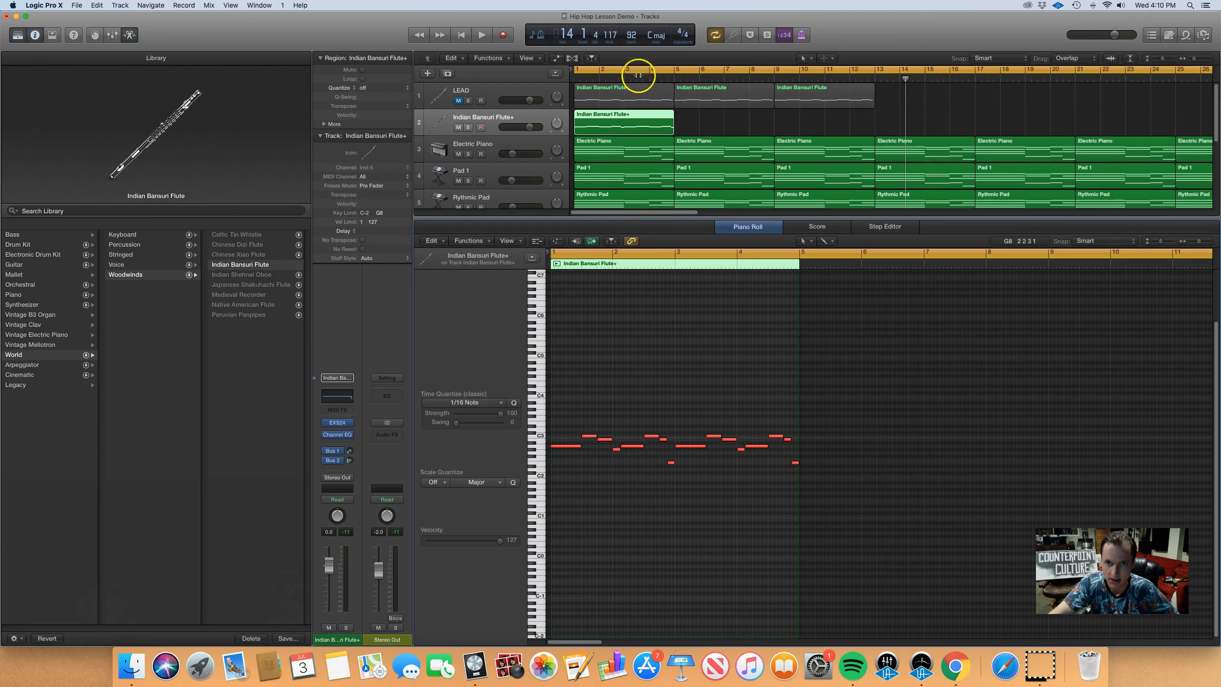
Set the cycle range to bars 1 through 4, matching the new flute region, and play the loop
left_click(582, 68)
left_click(582, 69)
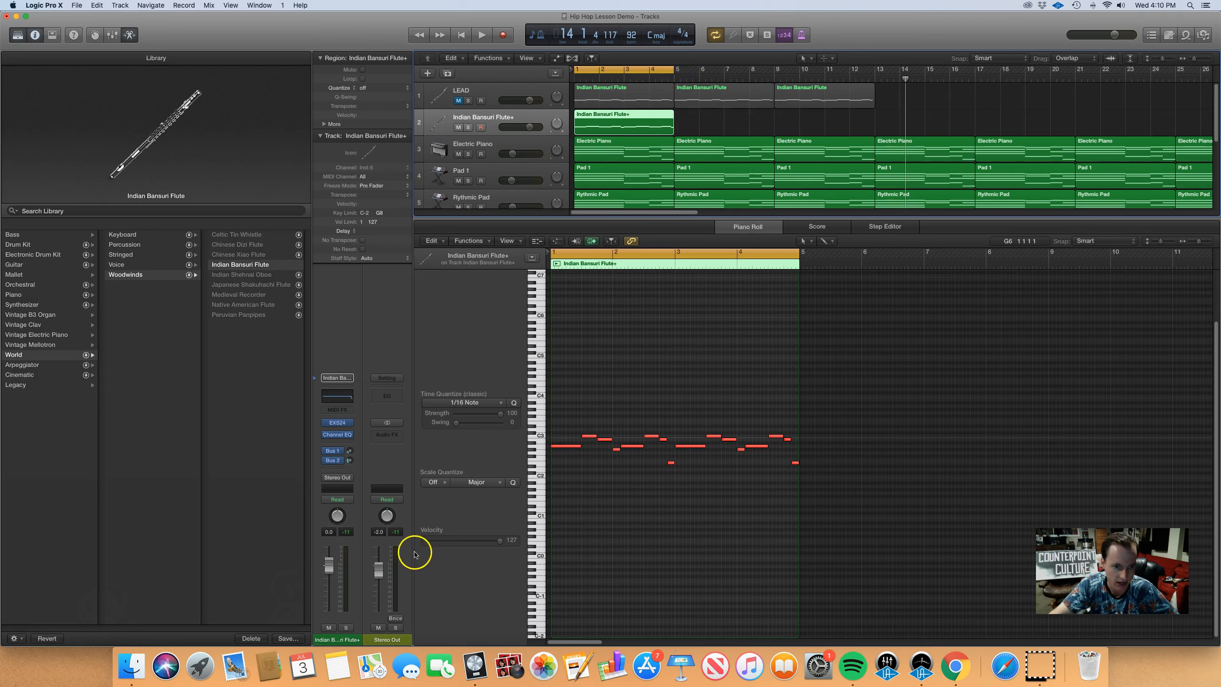
key("space")
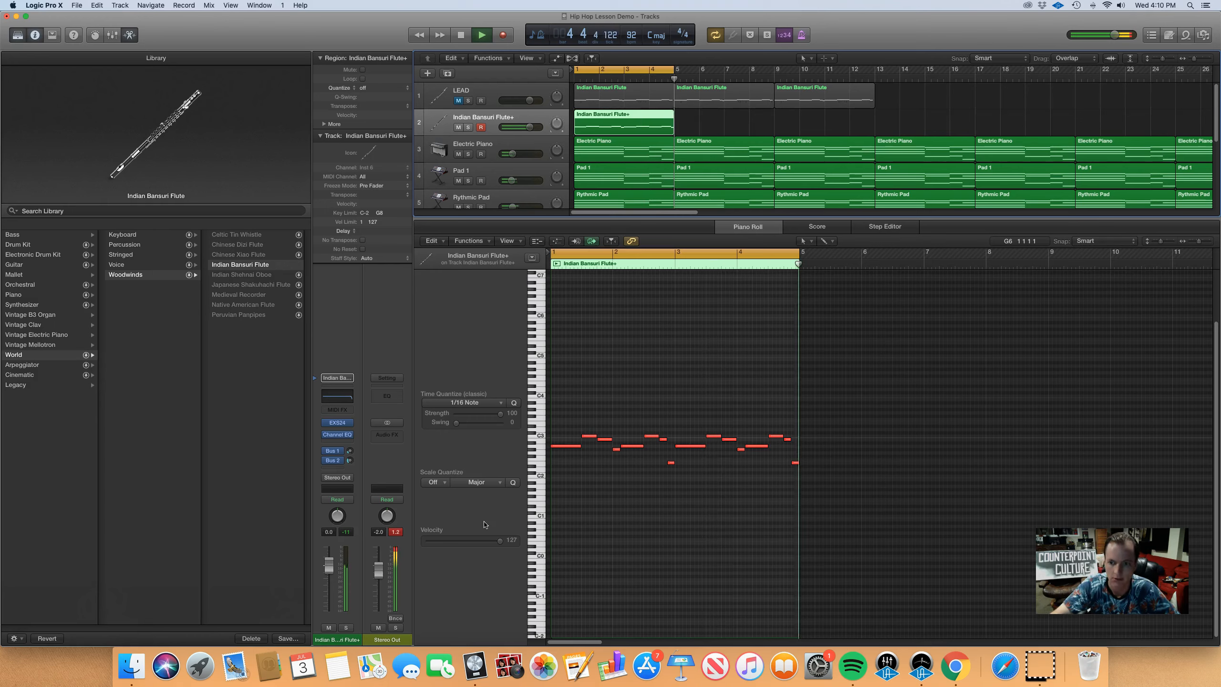
Stop the loop playback and enlarge the tracks area above the Piano Roll slightly
key("space")
left_click(483, 550)
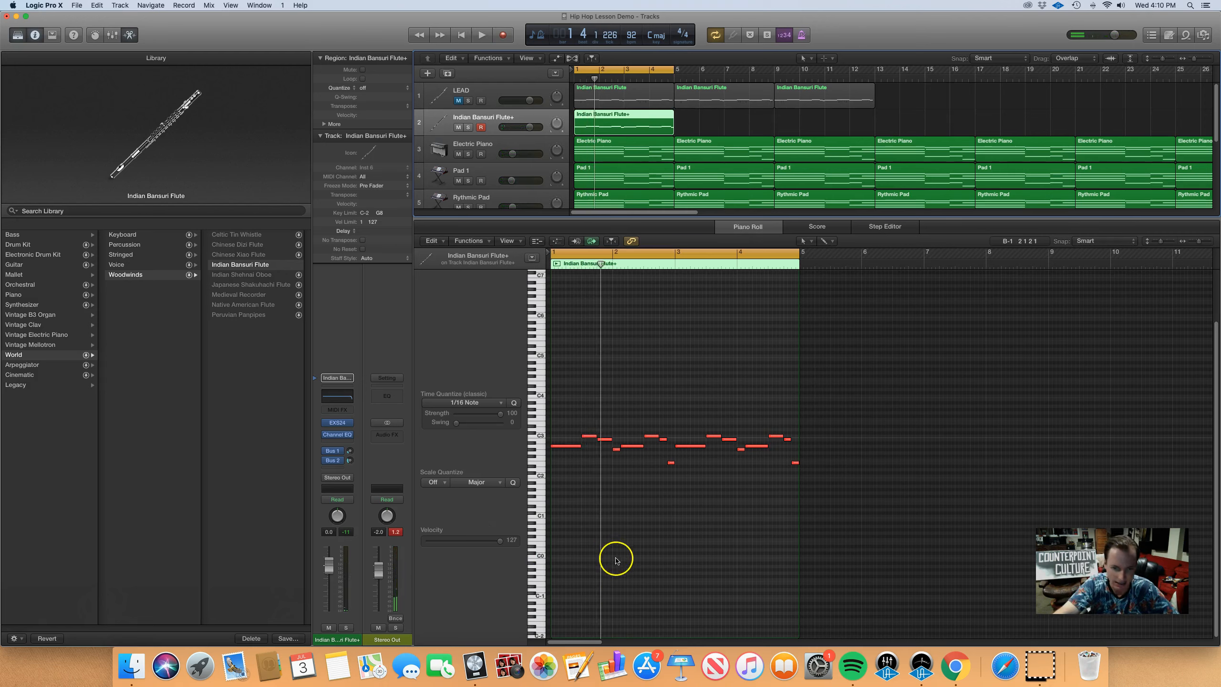
left_click_drag(586, 217, 602, 237)
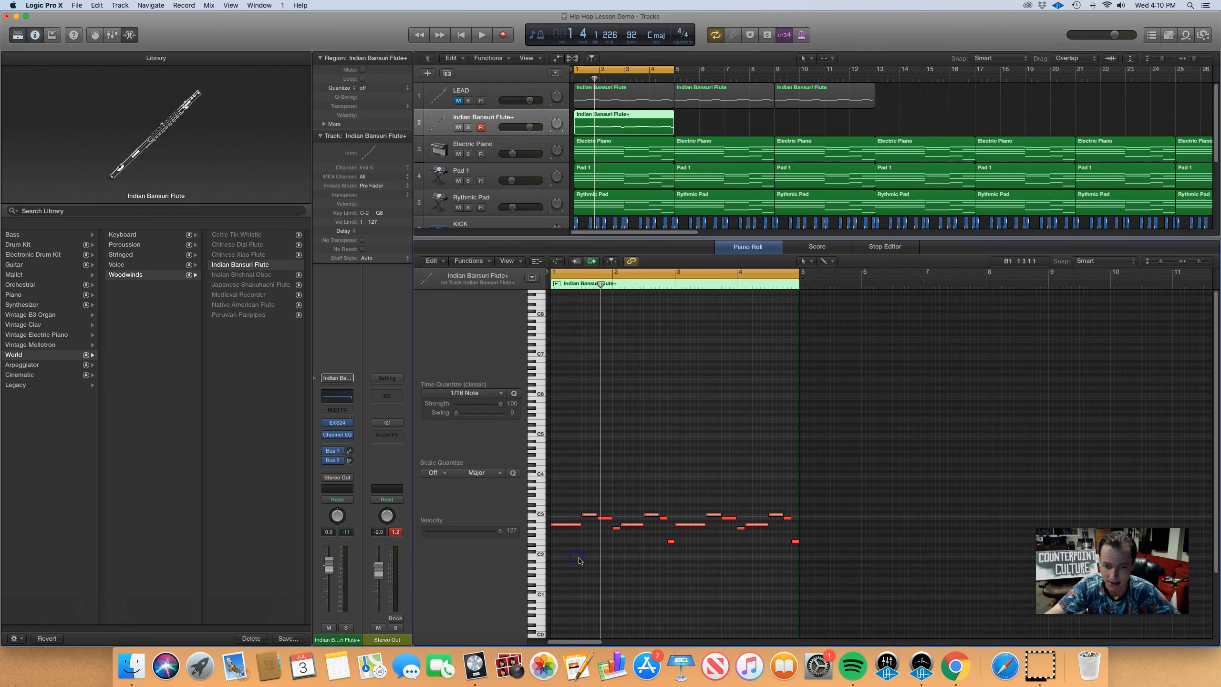
left_click(597, 392)
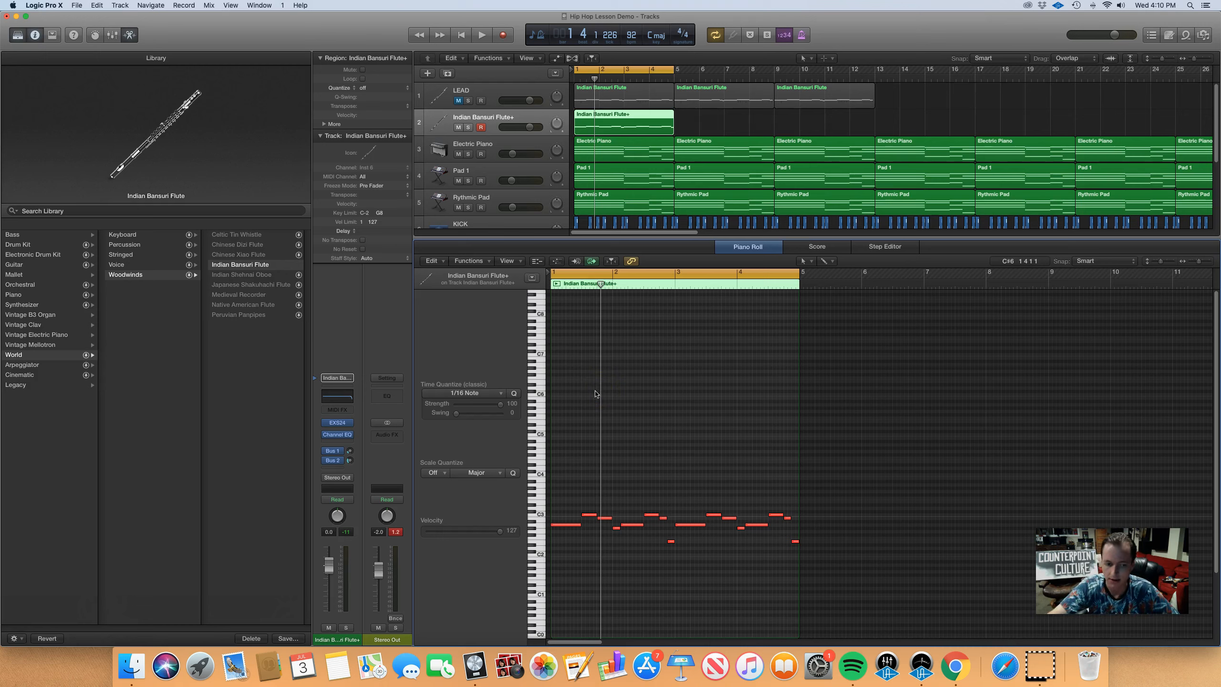
left_click(601, 395)
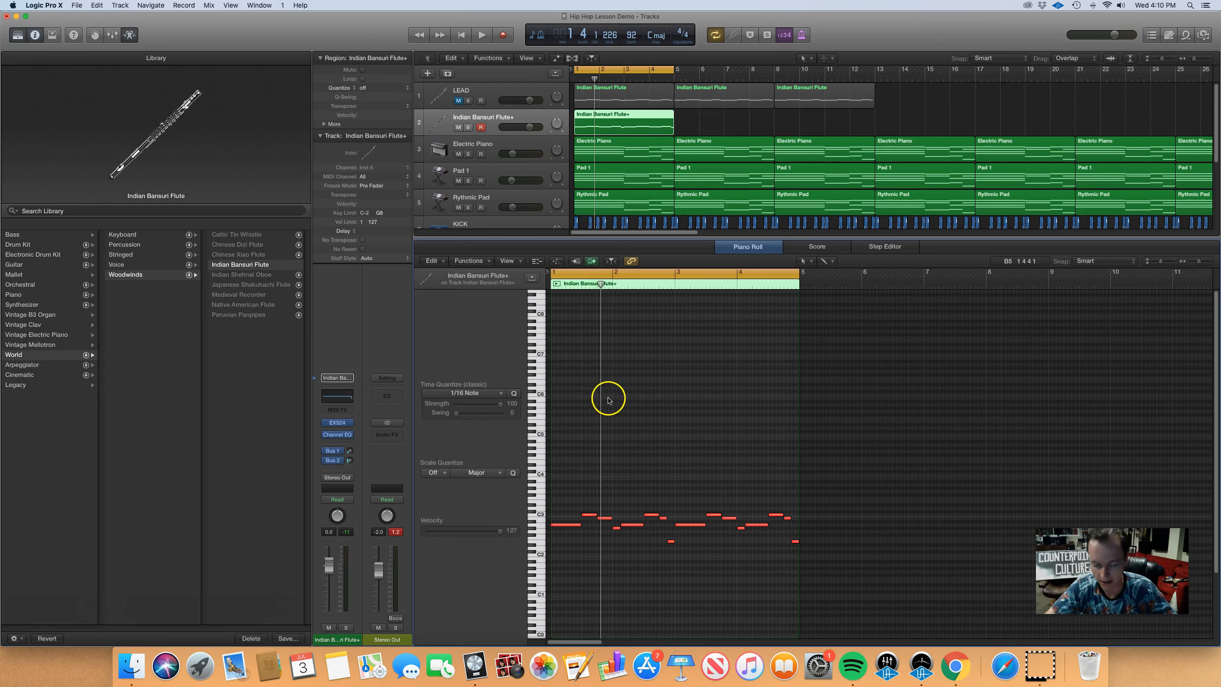
Check the Show Advanced Tools setting and its additional options in the Advanced preferences, and close the preferences
left_click(53, 4)
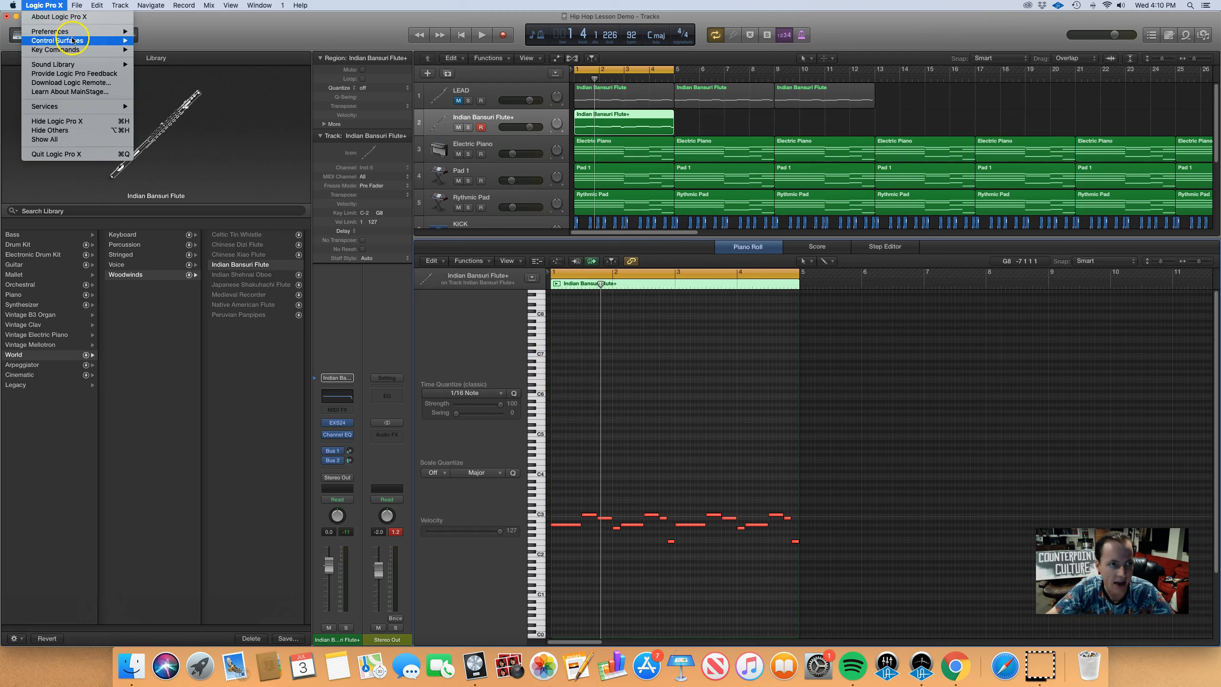
mouse_move(72, 32)
left_click(226, 40)
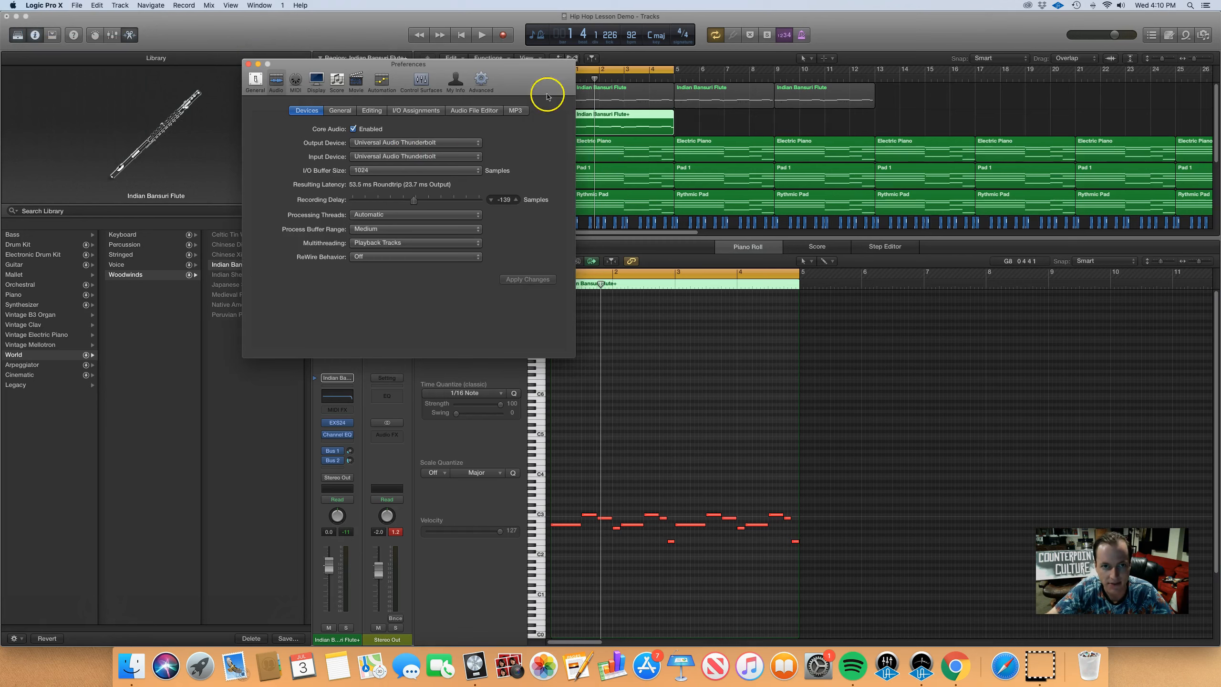
left_click(482, 82)
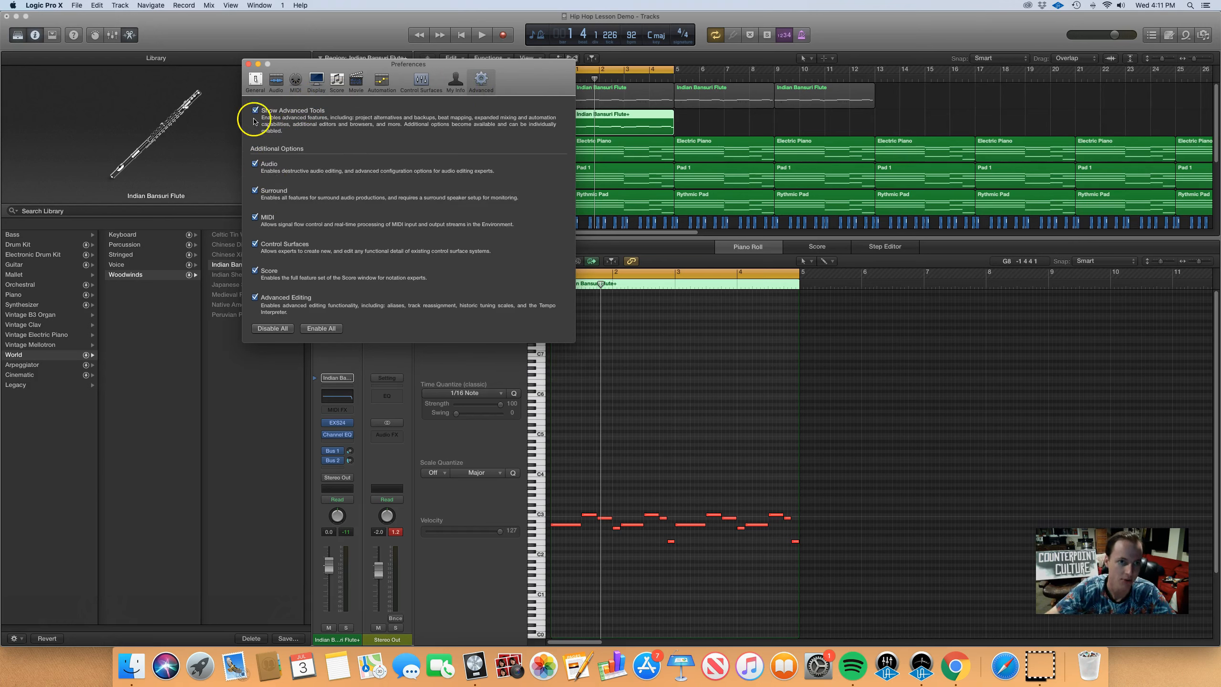
left_click(248, 64)
left_click(591, 446)
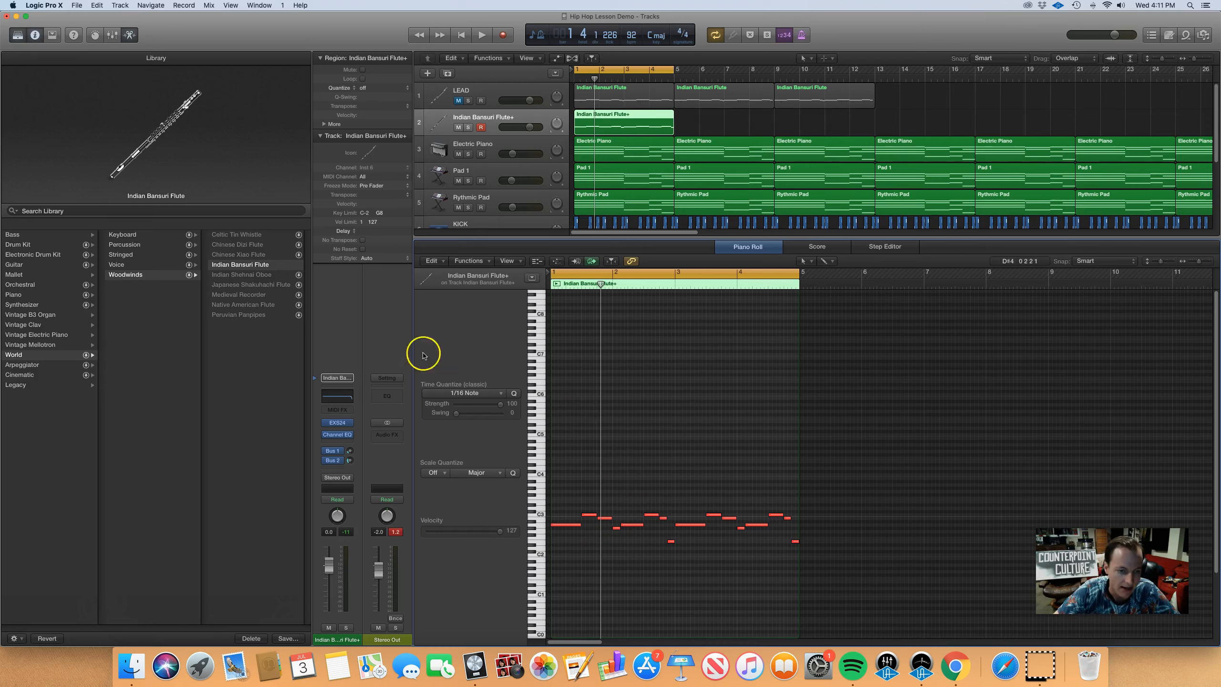
Show the Pitch Bend MIDI Draw lane beneath the flute notes in the Piano Roll
left_click(518, 261)
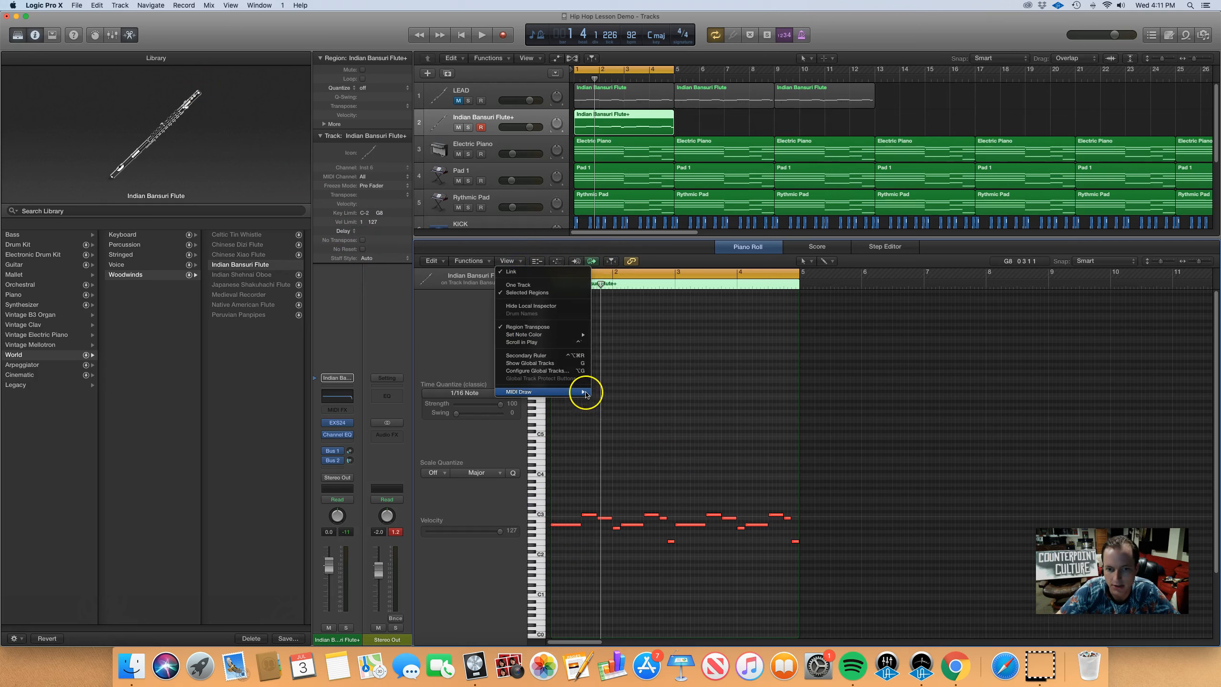
mouse_move(587, 393)
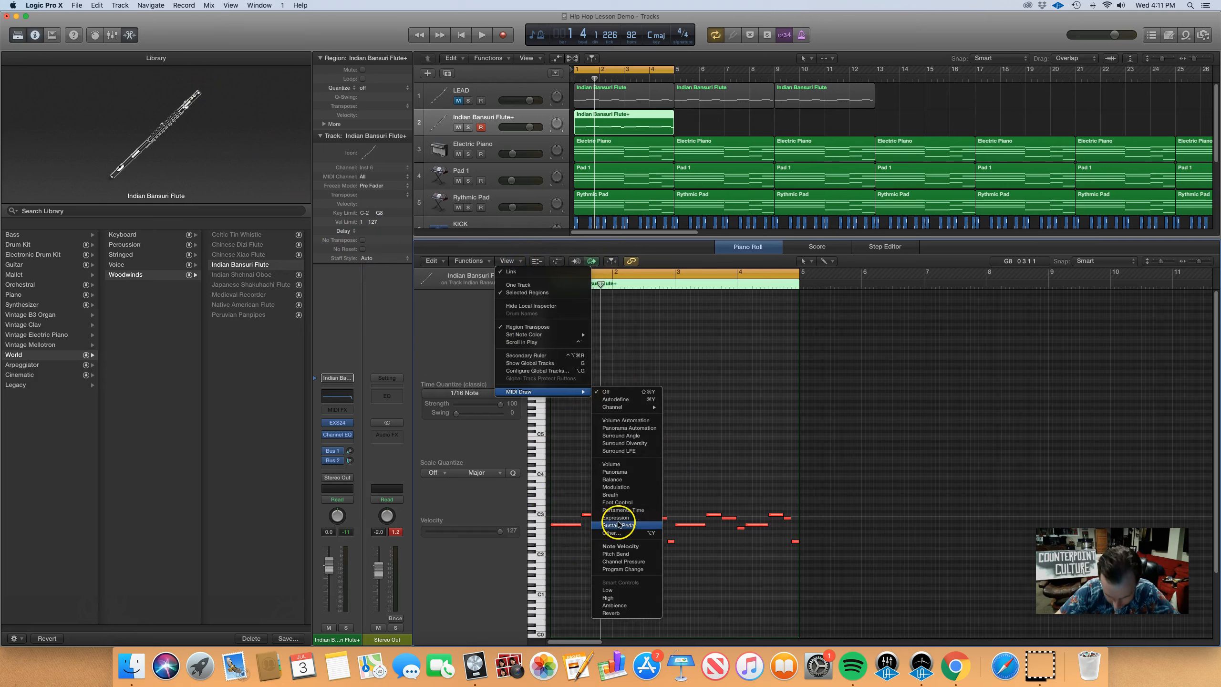
left_click(626, 556)
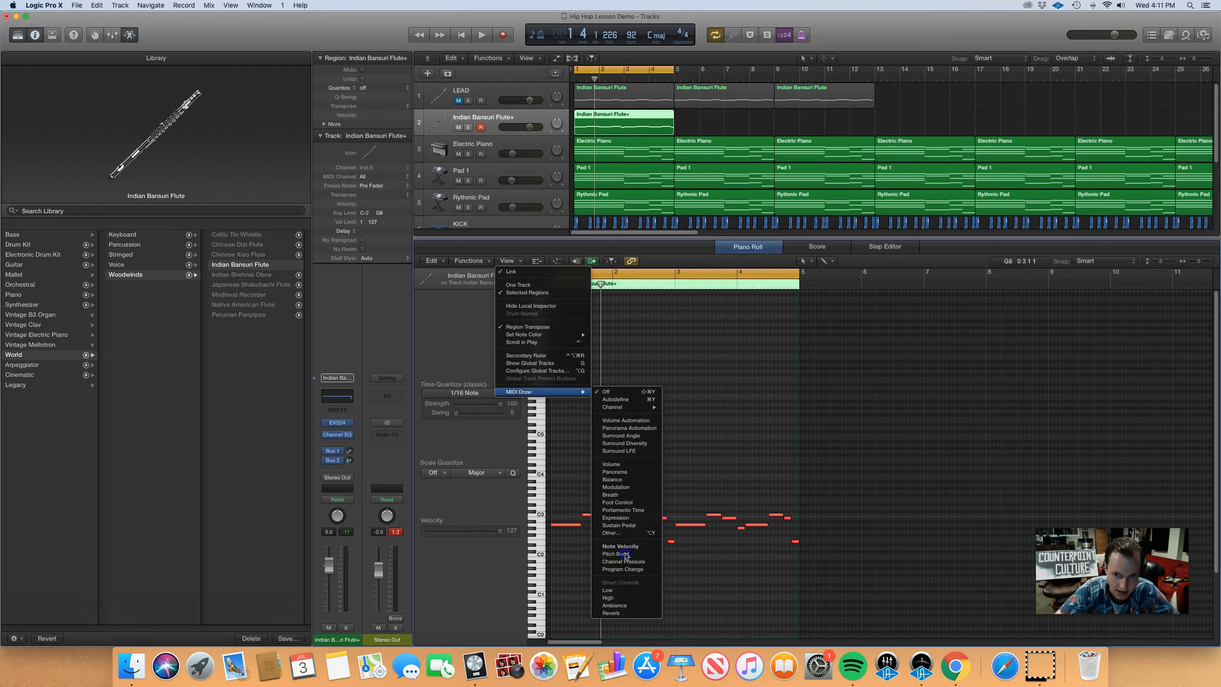
left_click_drag(615, 555, 616, 473)
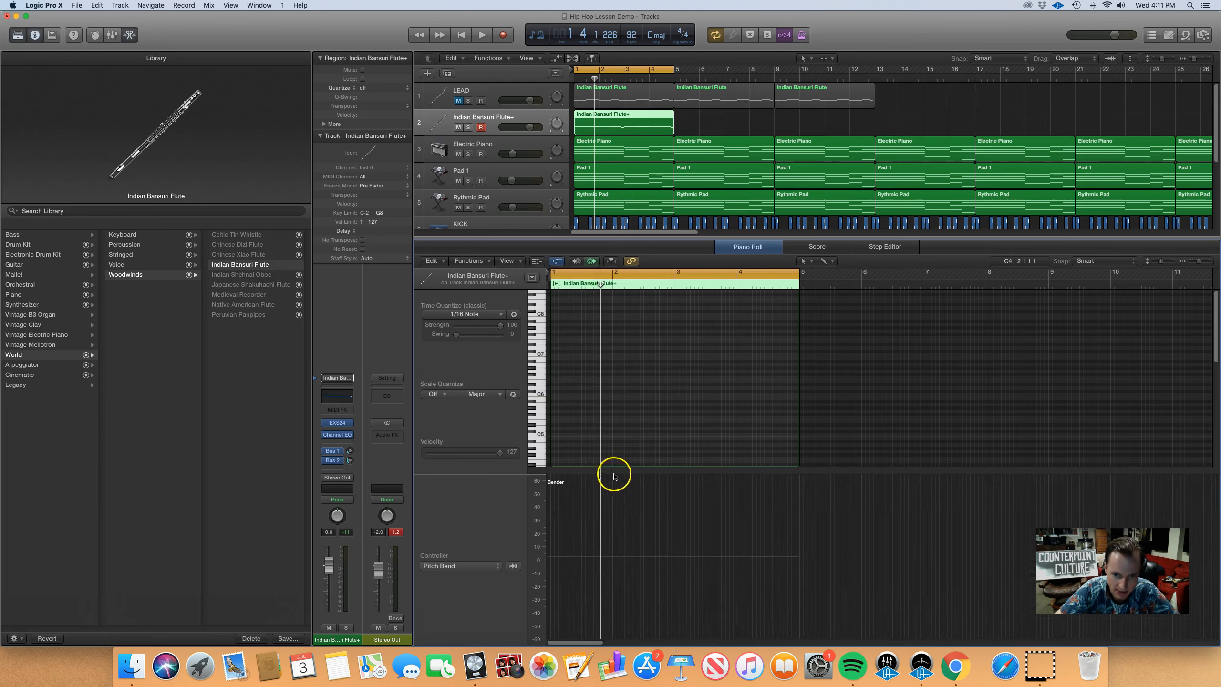
left_click_drag(599, 469, 603, 469)
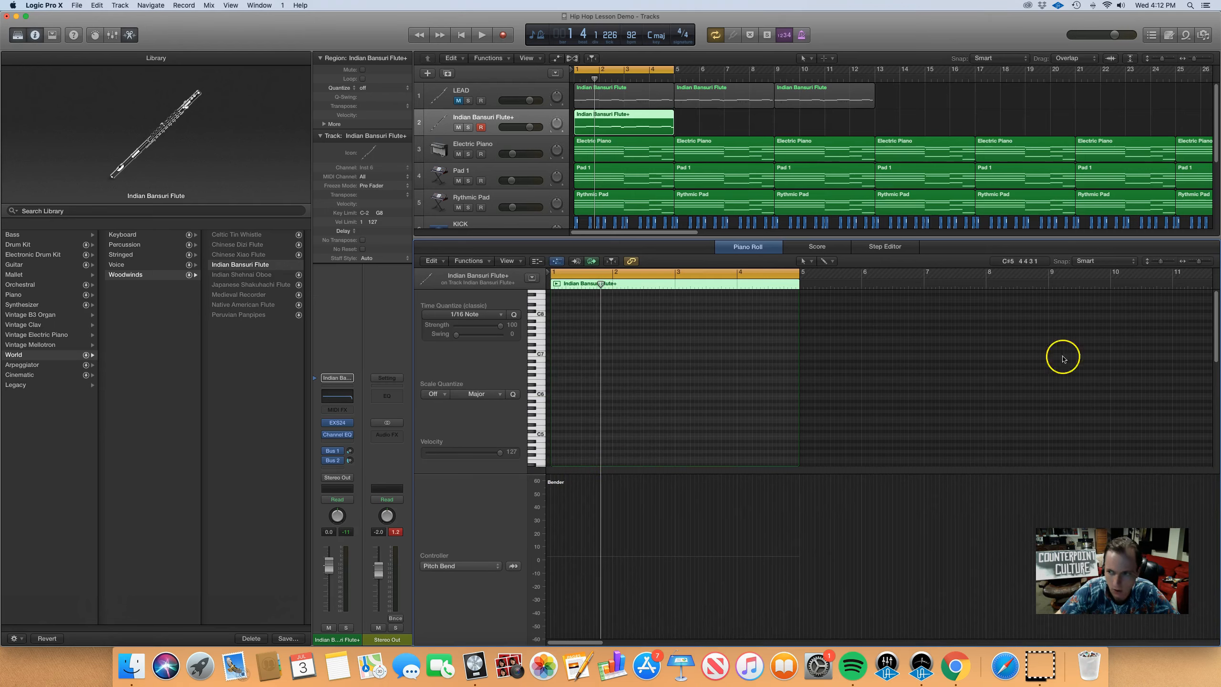
left_click_drag(1217, 345, 1216, 409)
Add pitch bend points at 0 at the start of bar 1 and just before bar 2
left_click(552, 557)
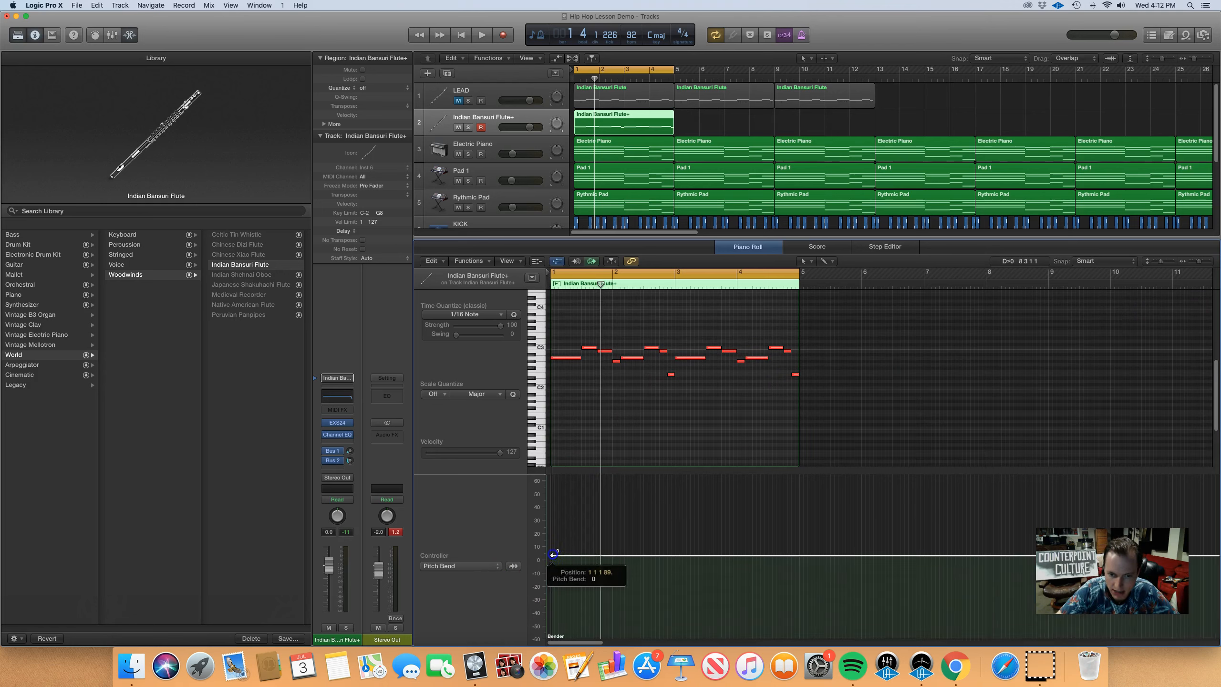
left_click(611, 556)
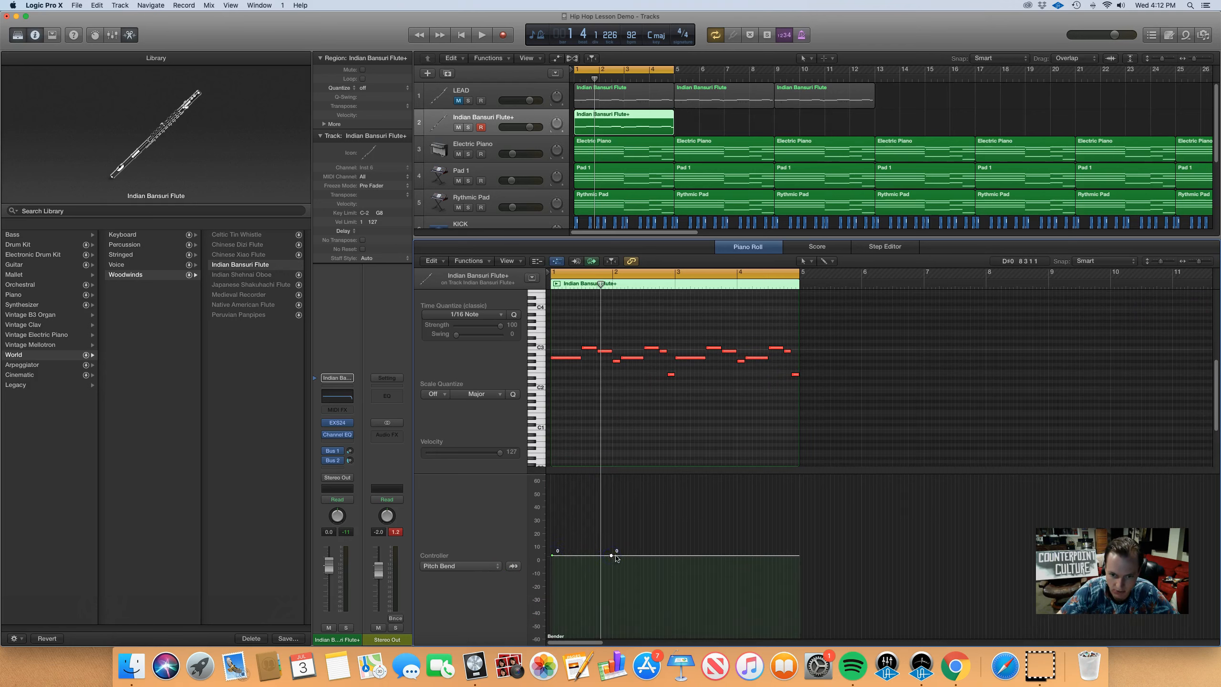
left_click(608, 557)
Try a pitch bend falling to -64 just before bar 2, audition it, and return the point to 0
left_click_drag(608, 557, 608, 636)
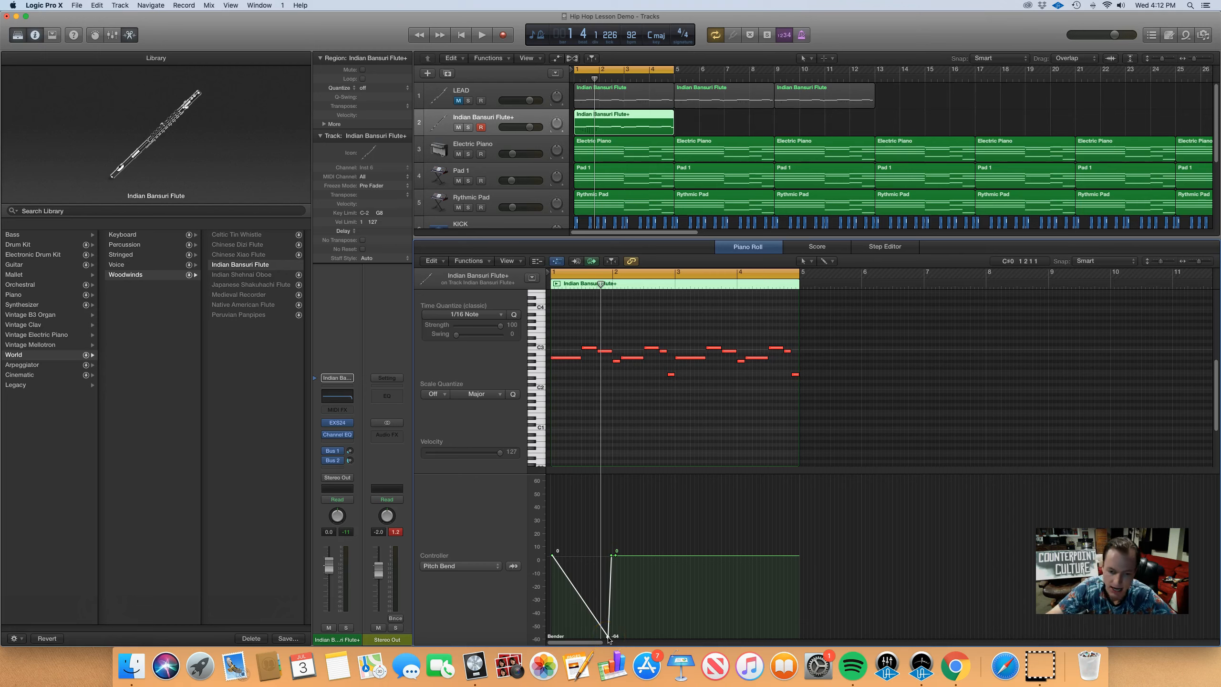
left_click(608, 638)
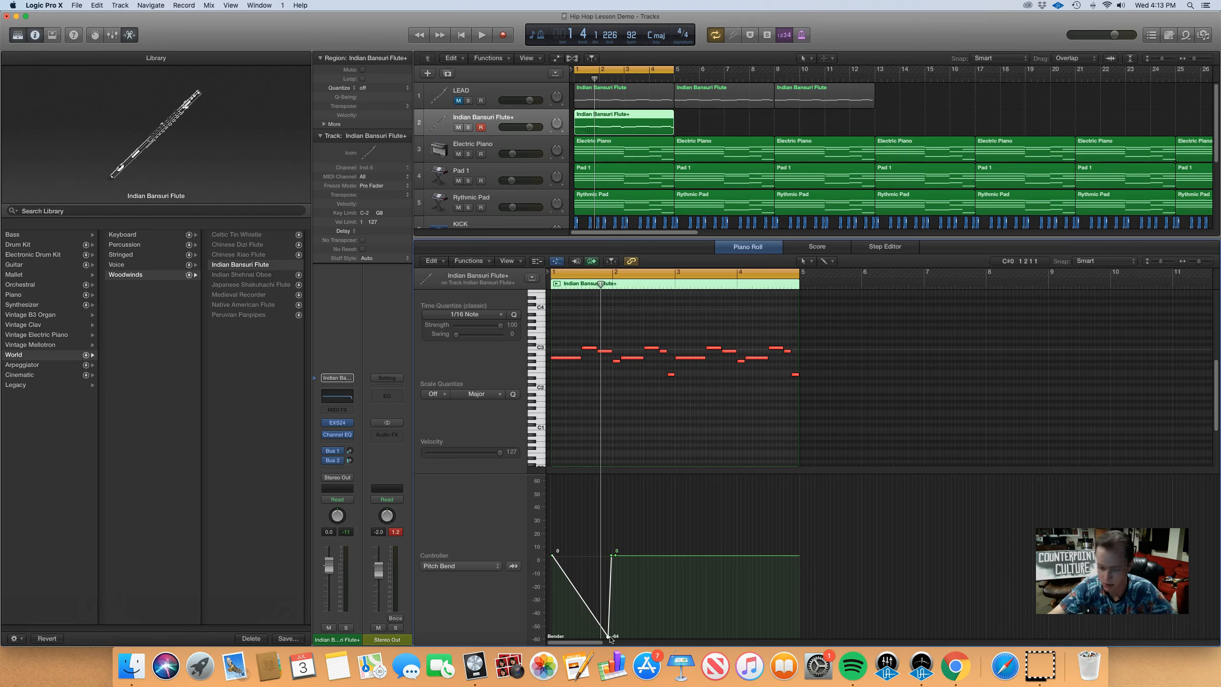
left_click_drag(607, 638, 608, 636)
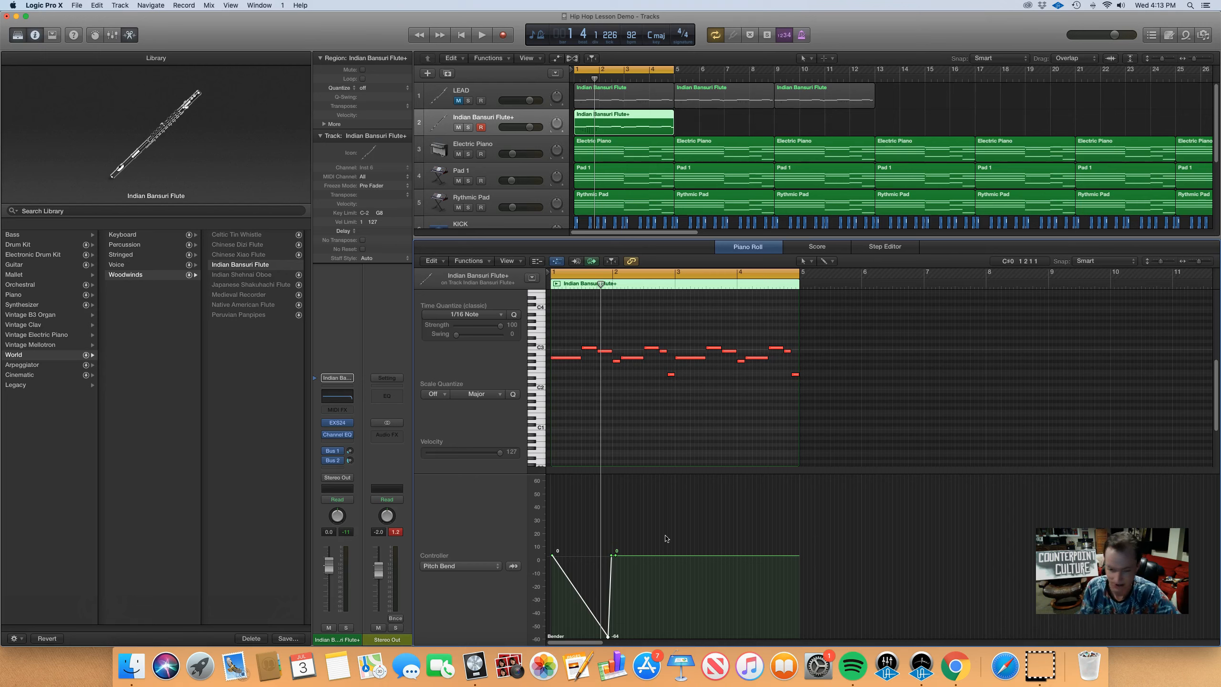
key("space")
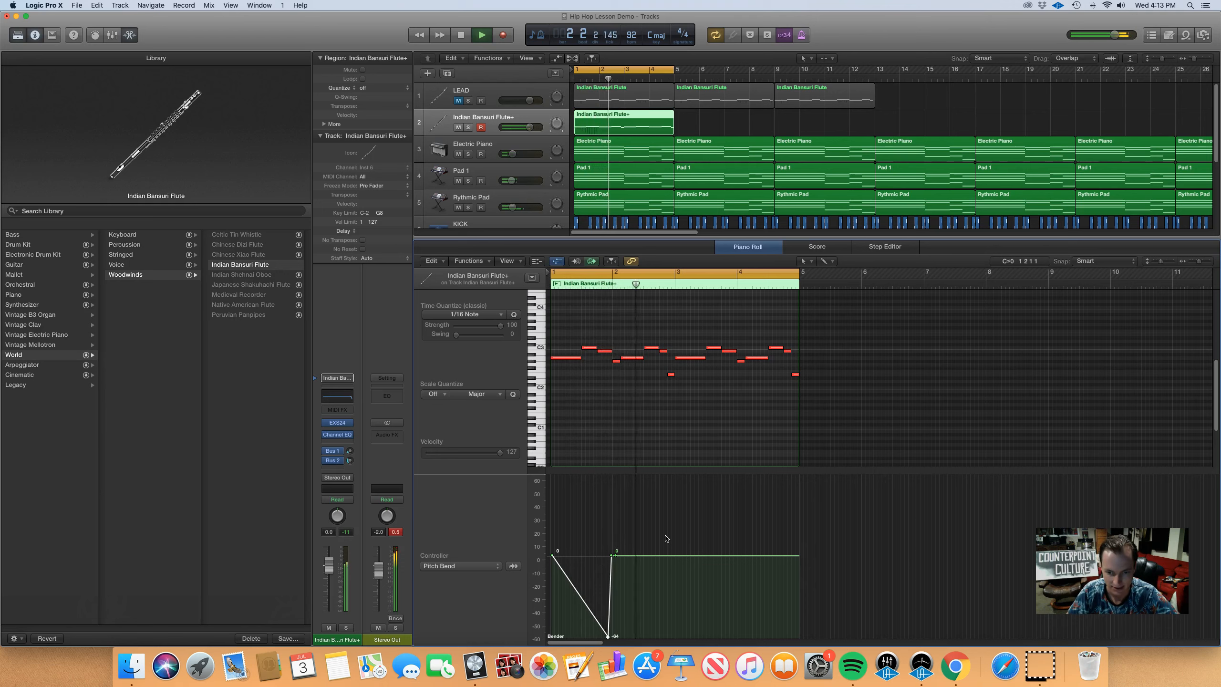
key("space")
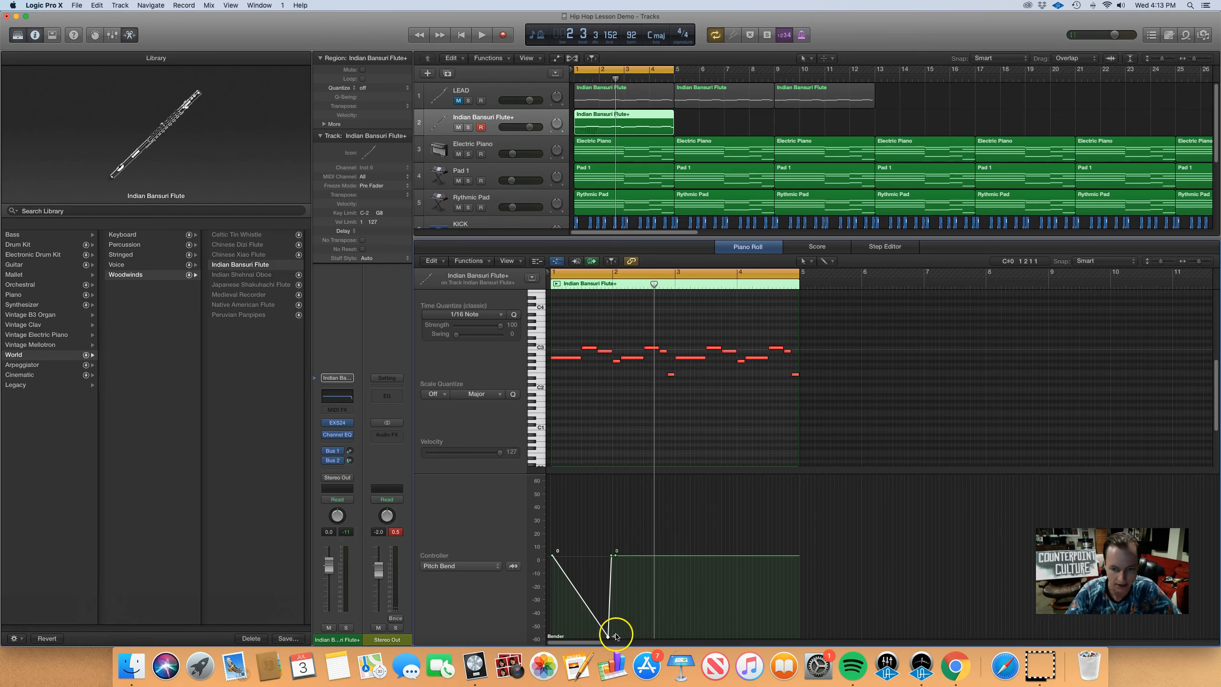
left_click_drag(610, 638, 608, 558)
Shape the pitch bend over the opening A2 note: dip to -20, rise to about 20, and return to 0 before C3
scroll(608, 559, "up", 5)
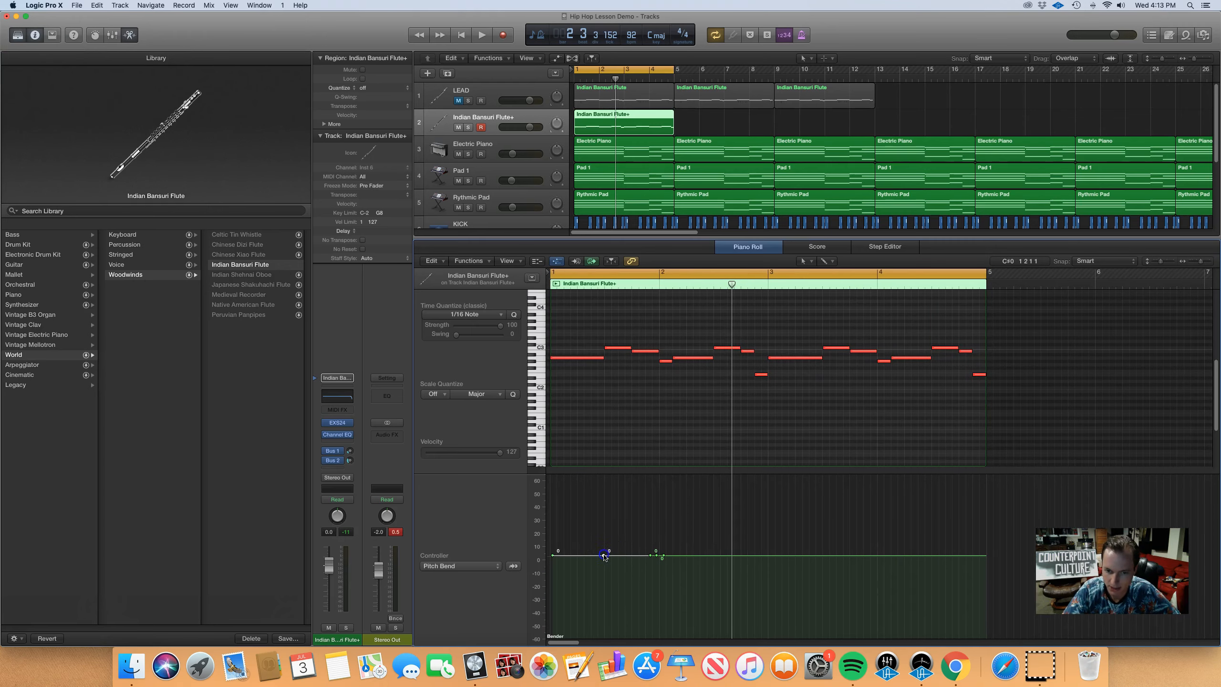
mouse_move(577, 558)
left_mouse_down()
mouse_move(569, 580)
mouse_move(586, 529)
left_mouse_up()
left_click(590, 569)
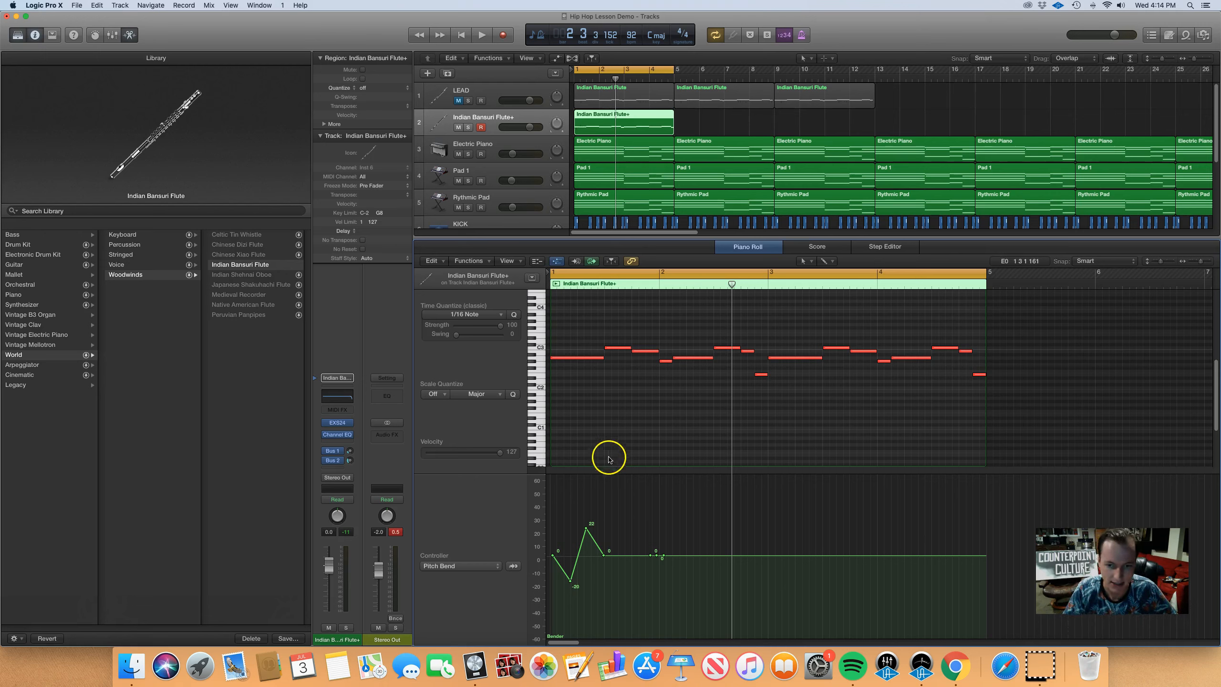
Add a pitch bend dip of about -12 at the start of bar 1's B2 note, returning to 0 before bar 2
left_click(634, 557)
left_click_drag(635, 558, 623, 568)
left_click(621, 557)
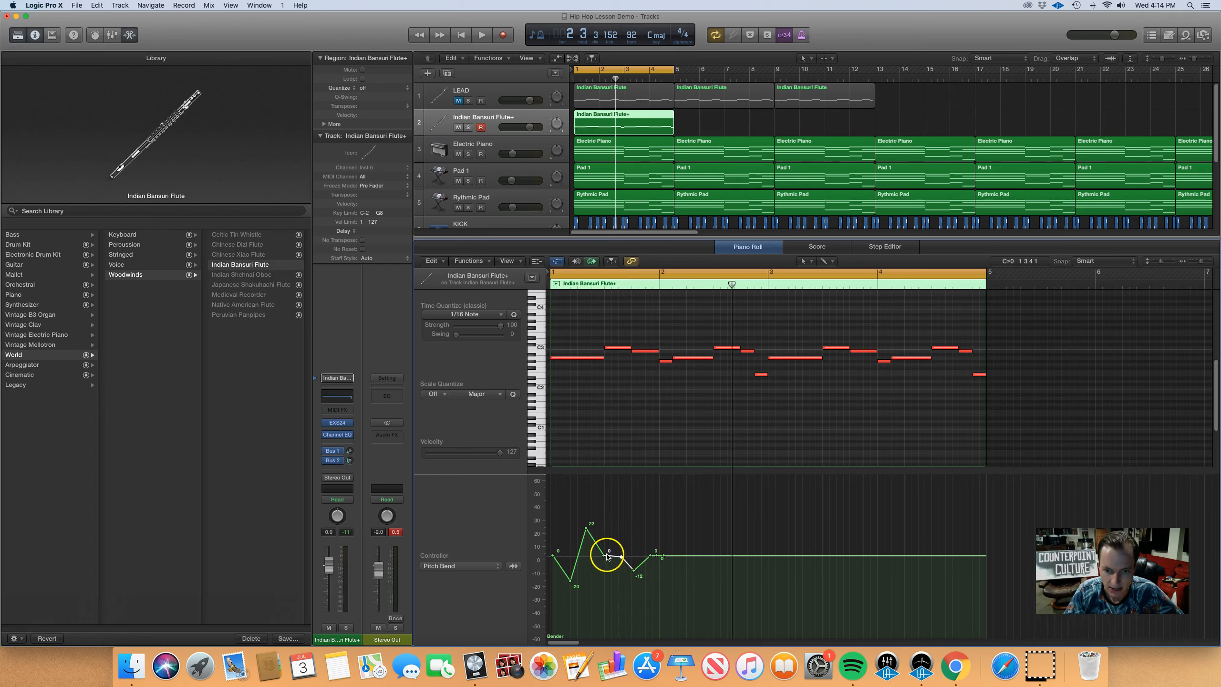
left_click_drag(605, 557, 607, 557)
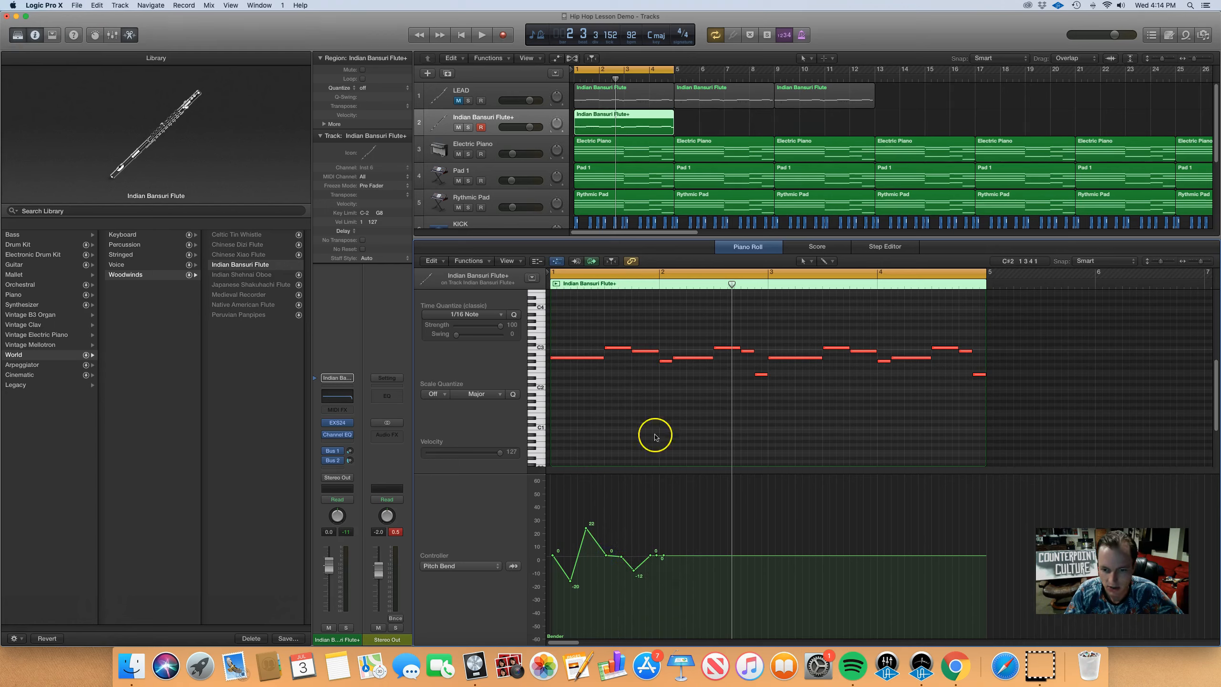
left_click(644, 556)
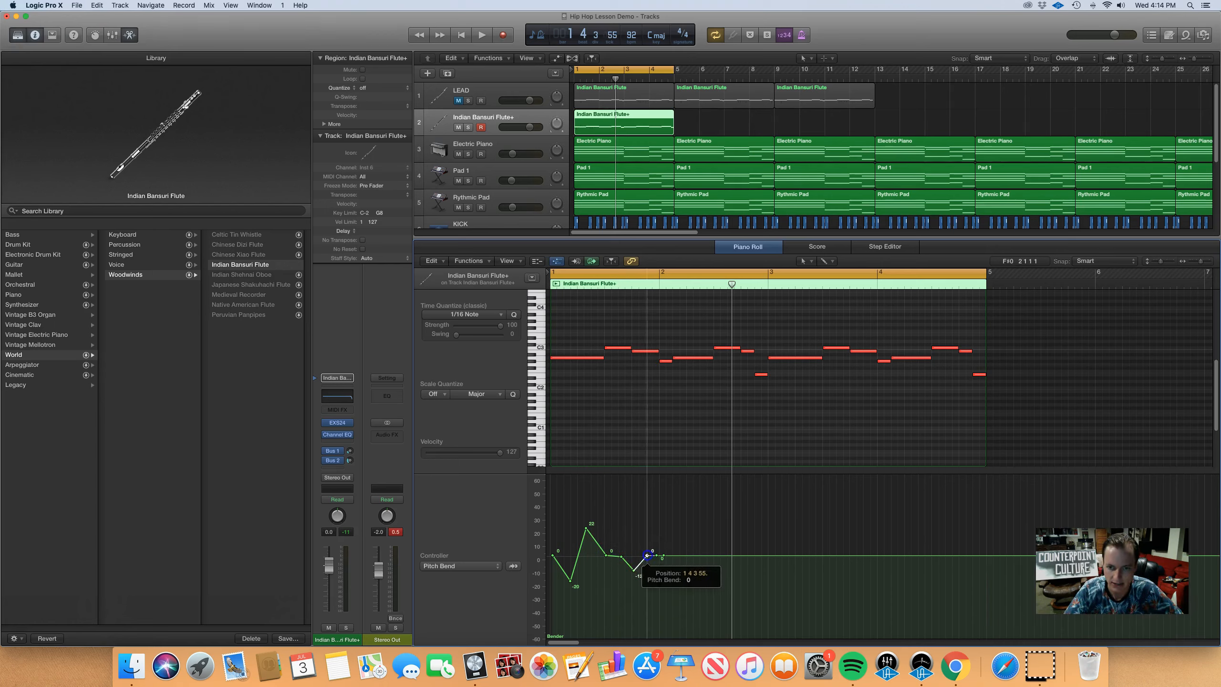
Draw bar 2 pitch bends rising to about 18 on the A2 note and dipping to about -20 on the C3 note
left_click(672, 557)
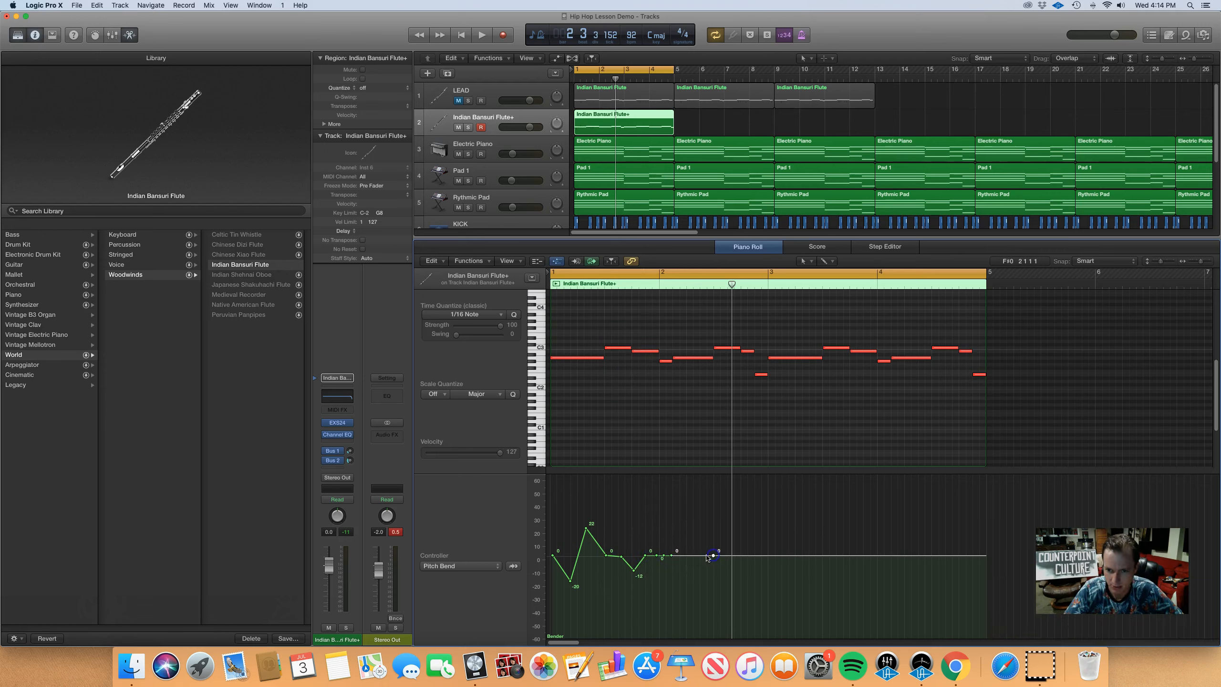
left_click_drag(704, 557, 703, 533)
left_click(691, 551)
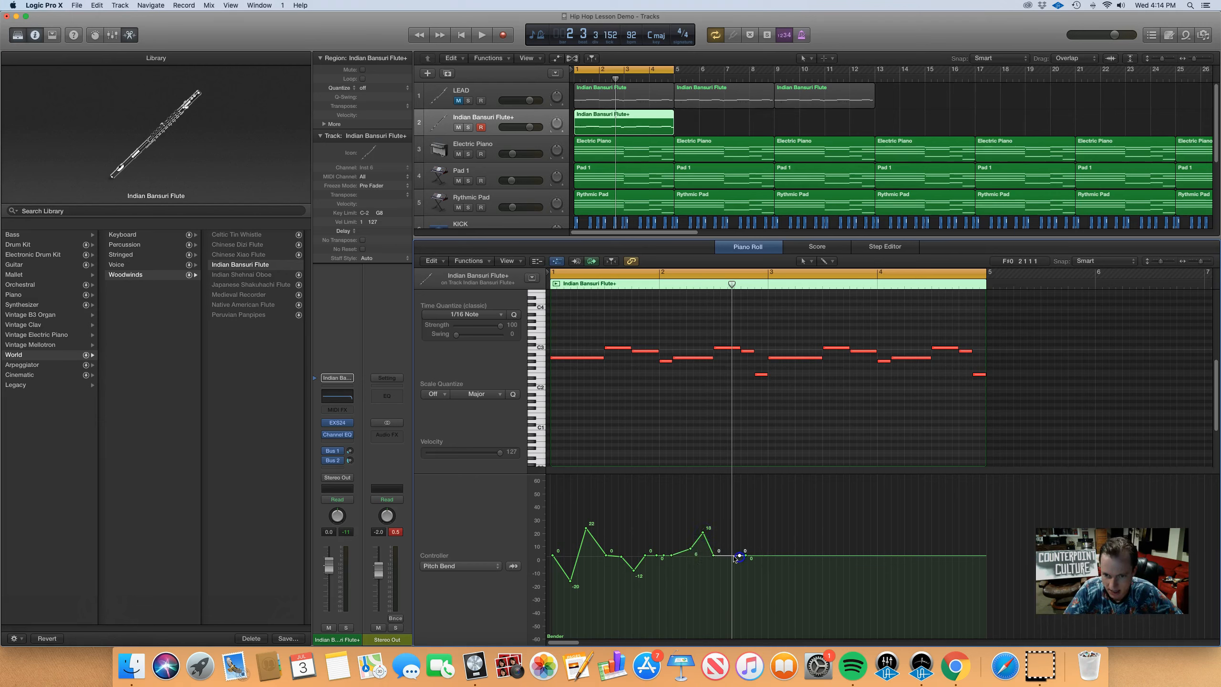
left_click_drag(732, 557, 731, 582)
left_click(731, 578)
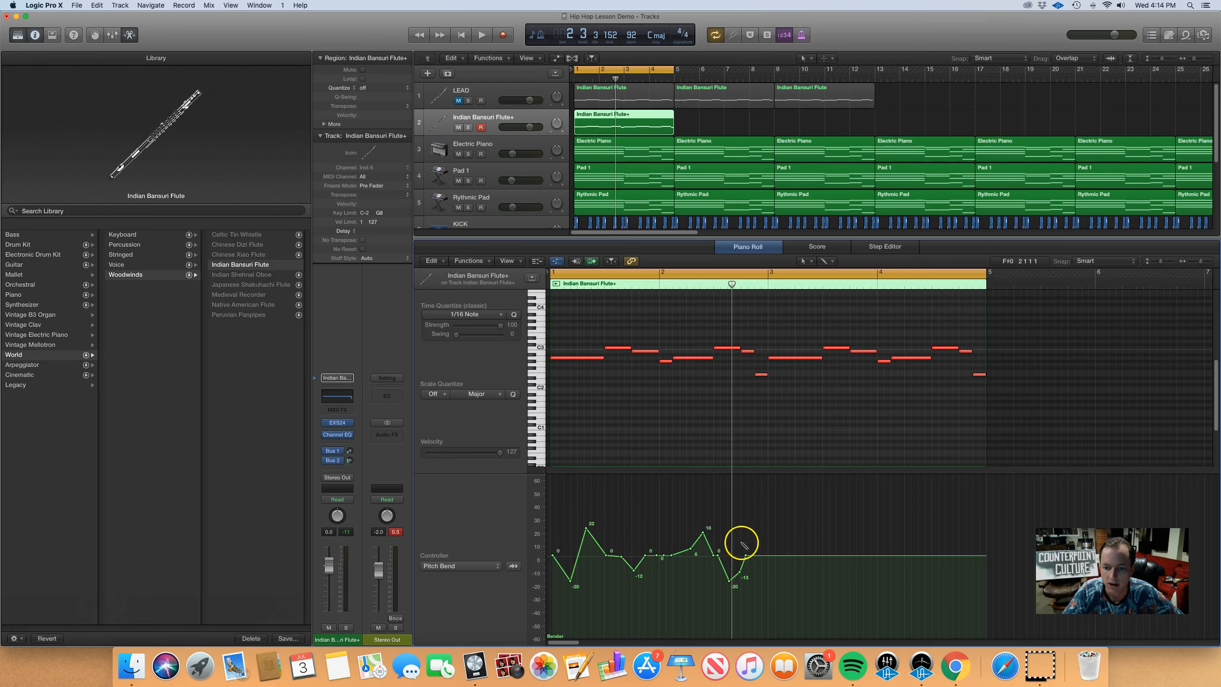
Draw small freehand pitch bend waves across bars 3 and 4, levelling off near 0 before the final note
mouse_move(782, 555)
left_mouse_down()
mouse_move(789, 542)
mouse_move(811, 567)
mouse_move(846, 548)
mouse_move(948, 556)
left_mouse_up()
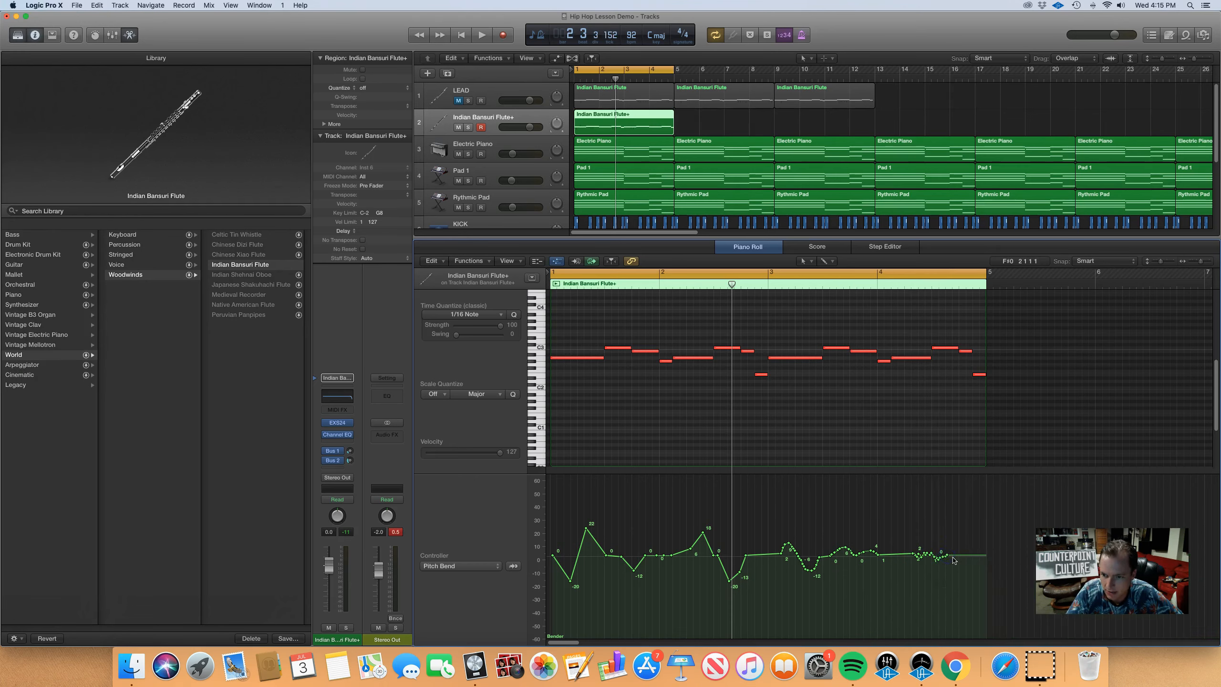
left_click(950, 555)
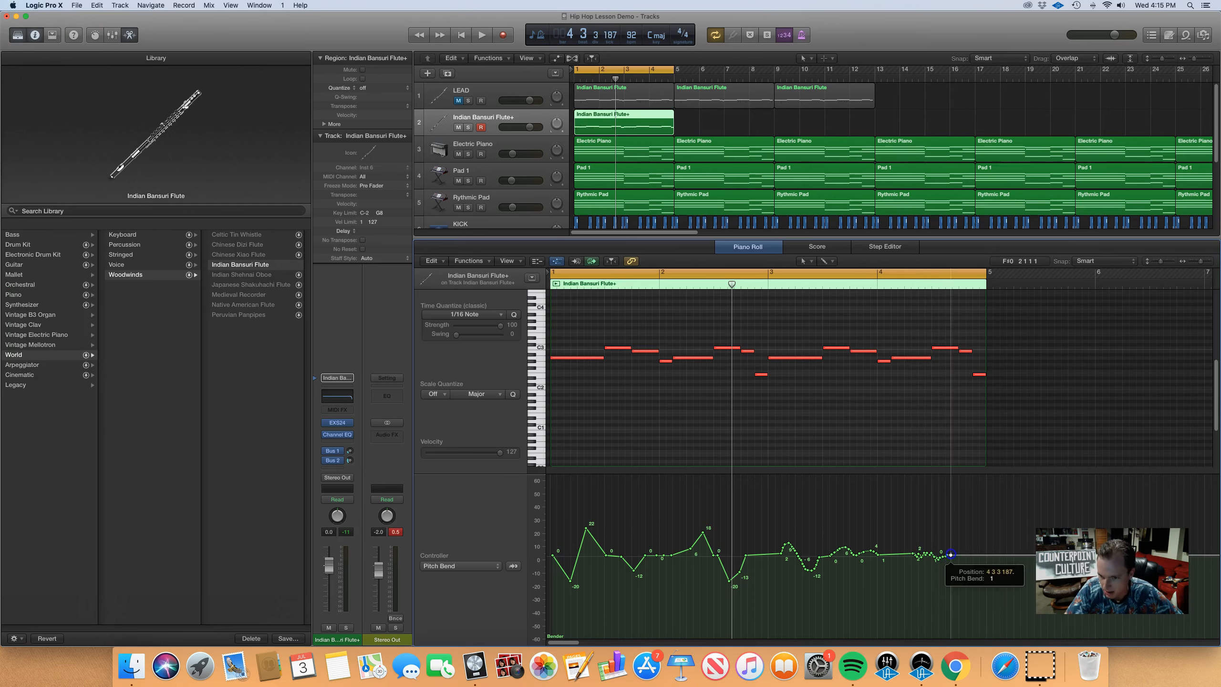
scroll(952, 557, "right", 3)
key("super+Right")
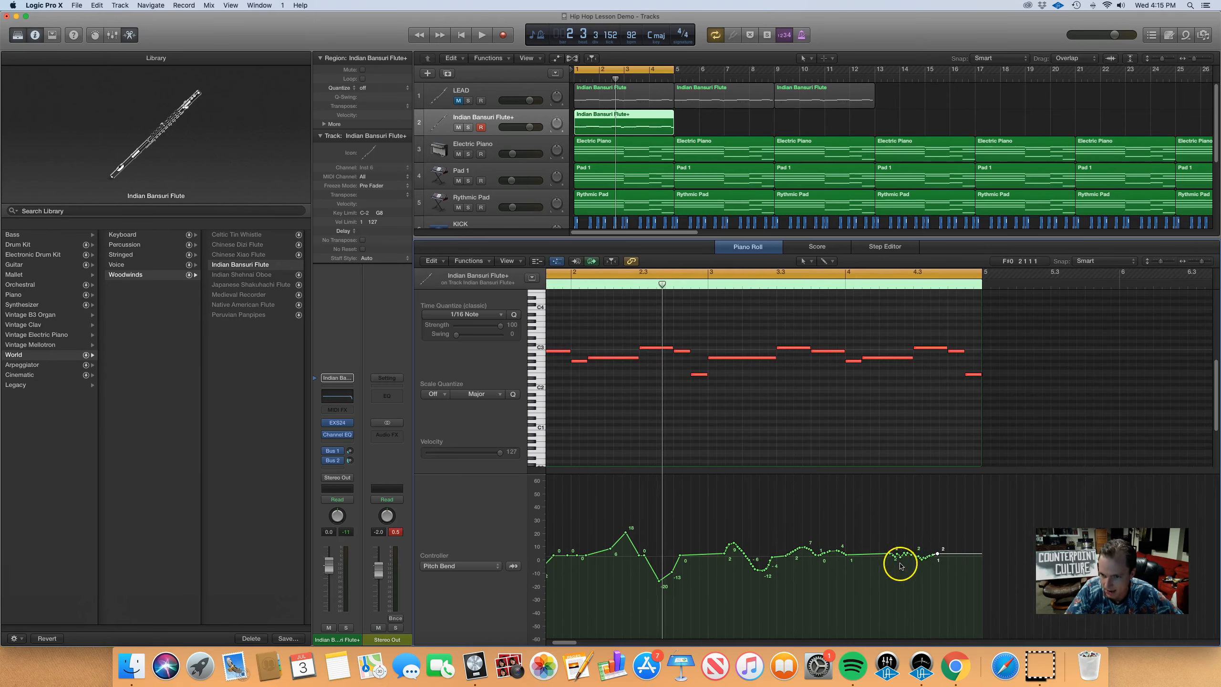
left_click(905, 557)
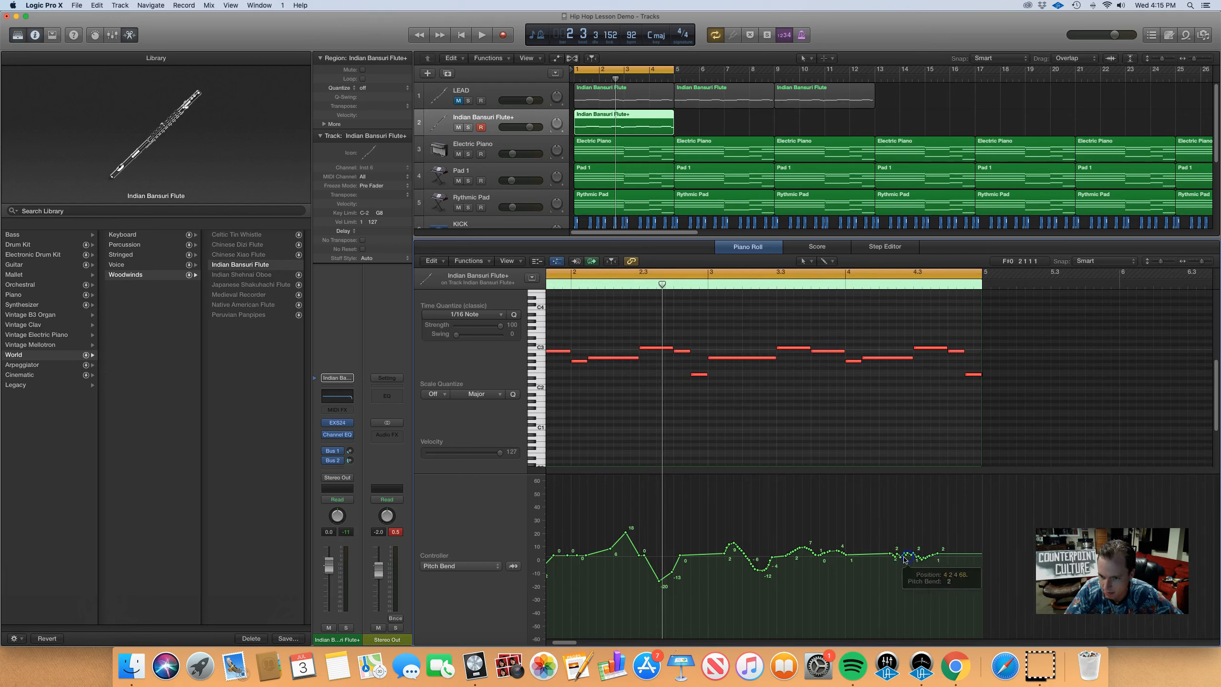
left_click_drag(907, 555, 913, 555)
left_click(960, 555)
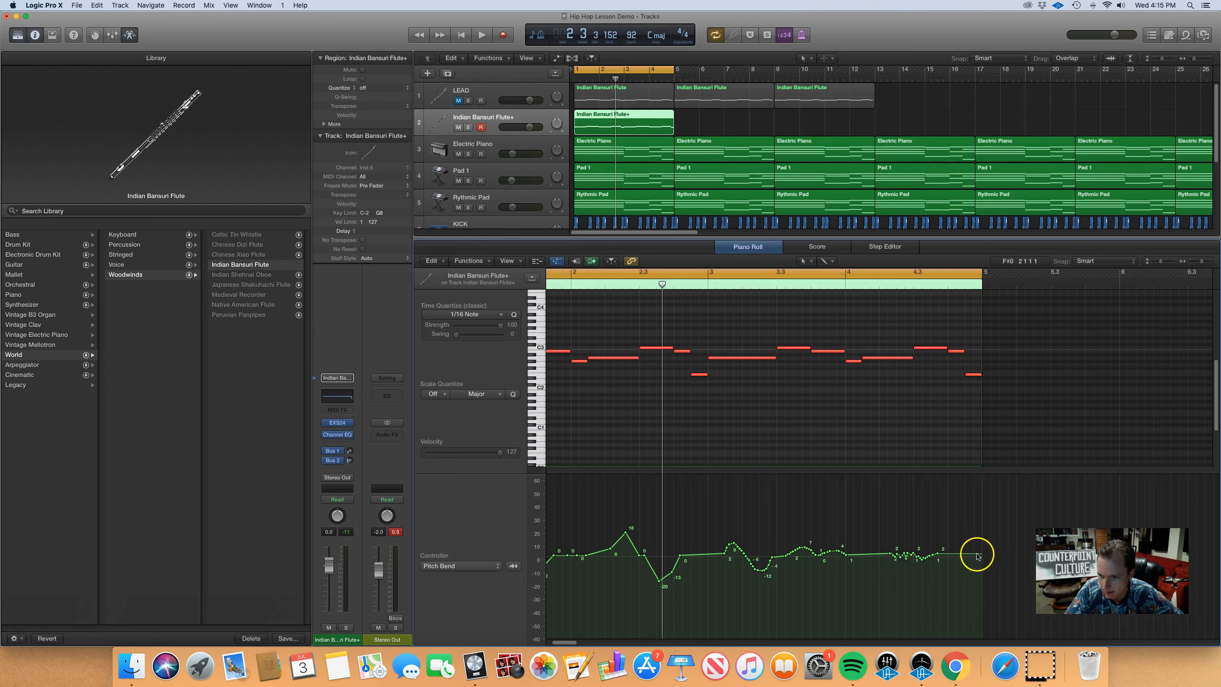
Pull the pitch bend down sharply on the last note of bar 4, and play the loop with the bends
left_click(979, 556)
left_click_drag(976, 555, 977, 602)
key("super+Left")
key("super+Left")
key("super+Left")
scroll(756, 554, "up", 3)
key("super+Right")
key("super+Right")
key("super+Right")
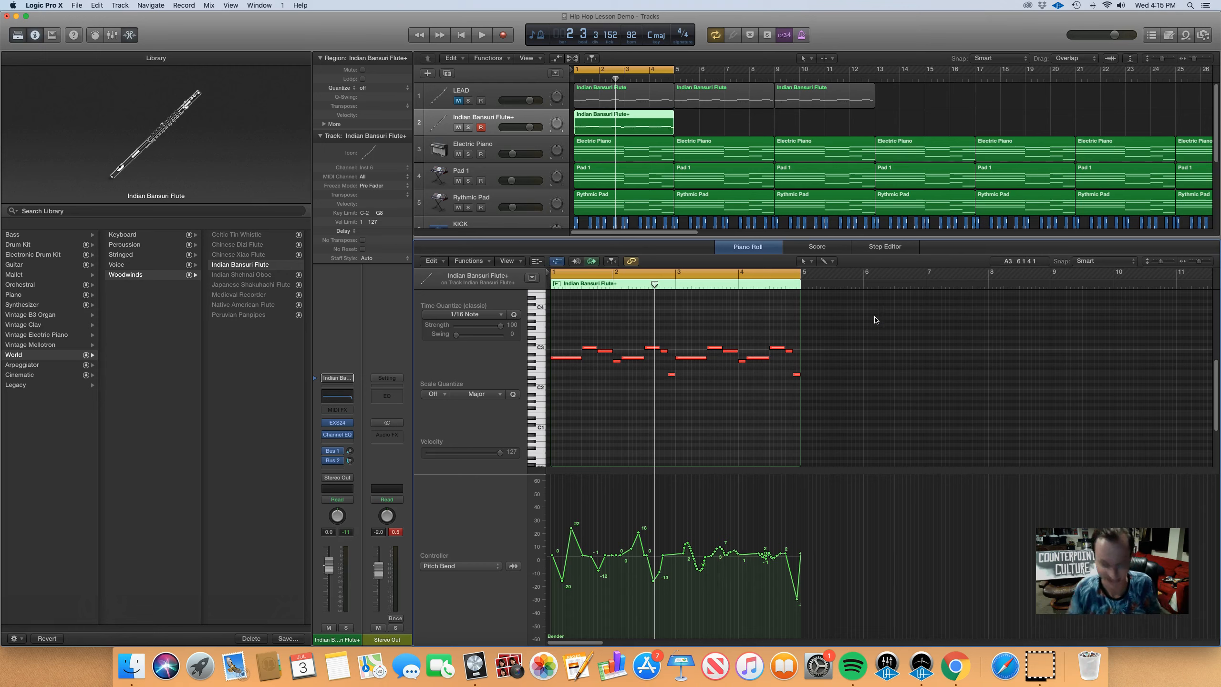
key("space")
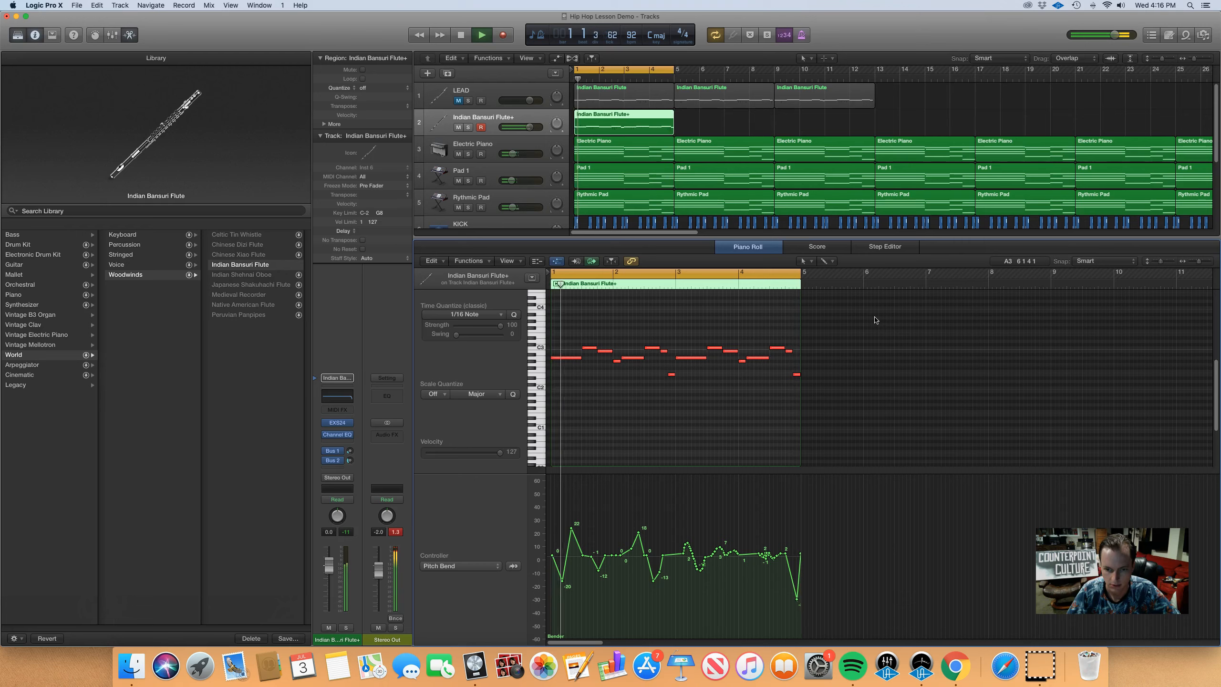
Nudge bar 1's first pitch bend peak slightly later and deepen the opening dip to about -30, auditioning the loop
key("space")
left_click_drag(571, 530, 573, 529)
key("space")
left_click_drag(562, 578, 562, 596)
key("space")
key("space")
Lower bar 1's first pitch bend peak to about 13 and replay the loop to check it
left_click_drag(573, 528, 574, 539)
key("space")
key("space")
left_click(574, 539)
left_click_drag(575, 541, 575, 544)
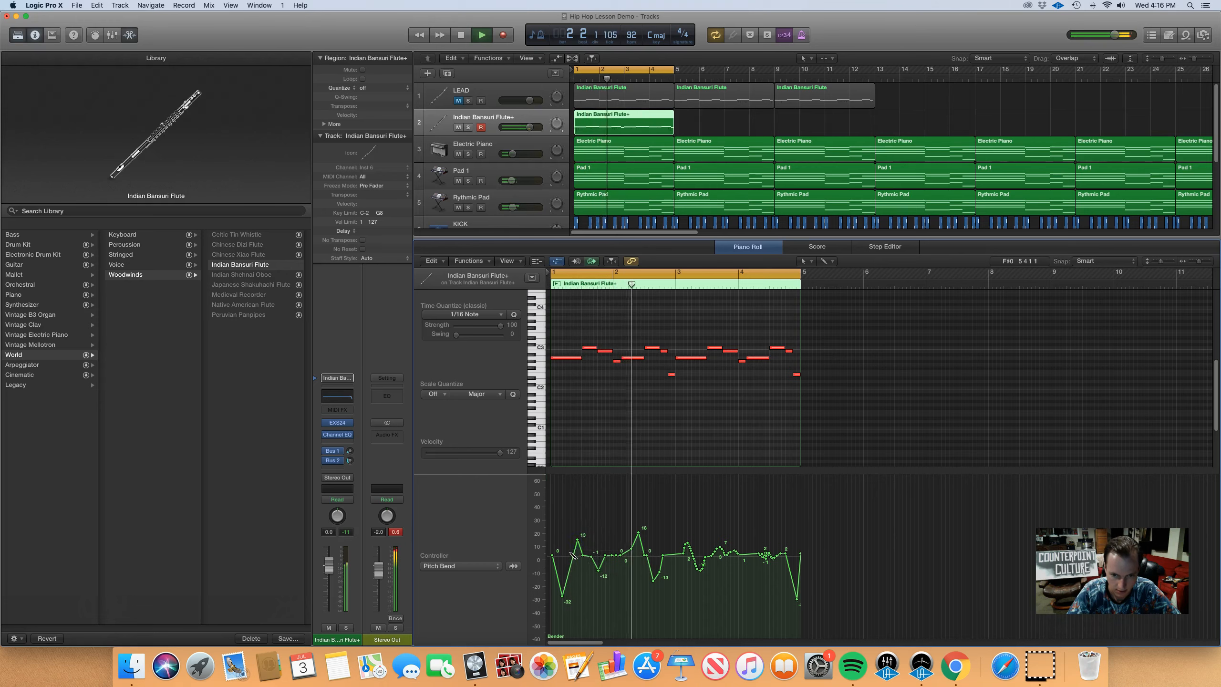
Lower bar 2's pitch bend peak to about 10 while the loop plays
left_click(603, 565)
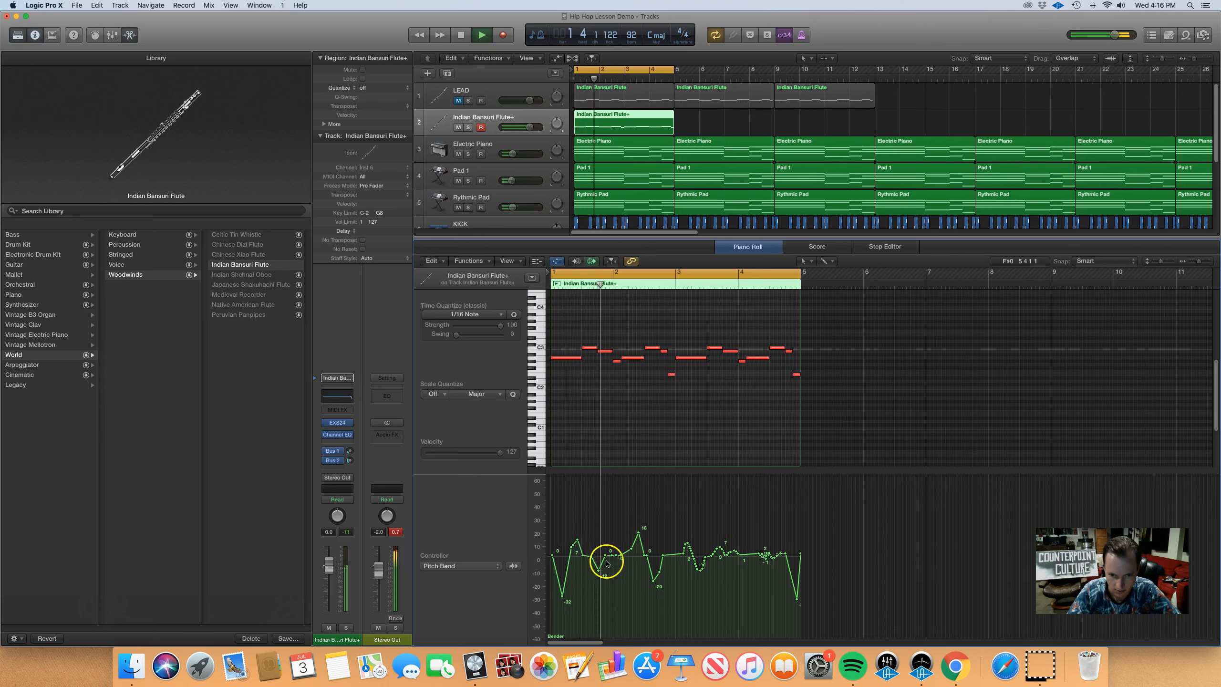
left_click_drag(638, 533, 638, 540)
key("Return")
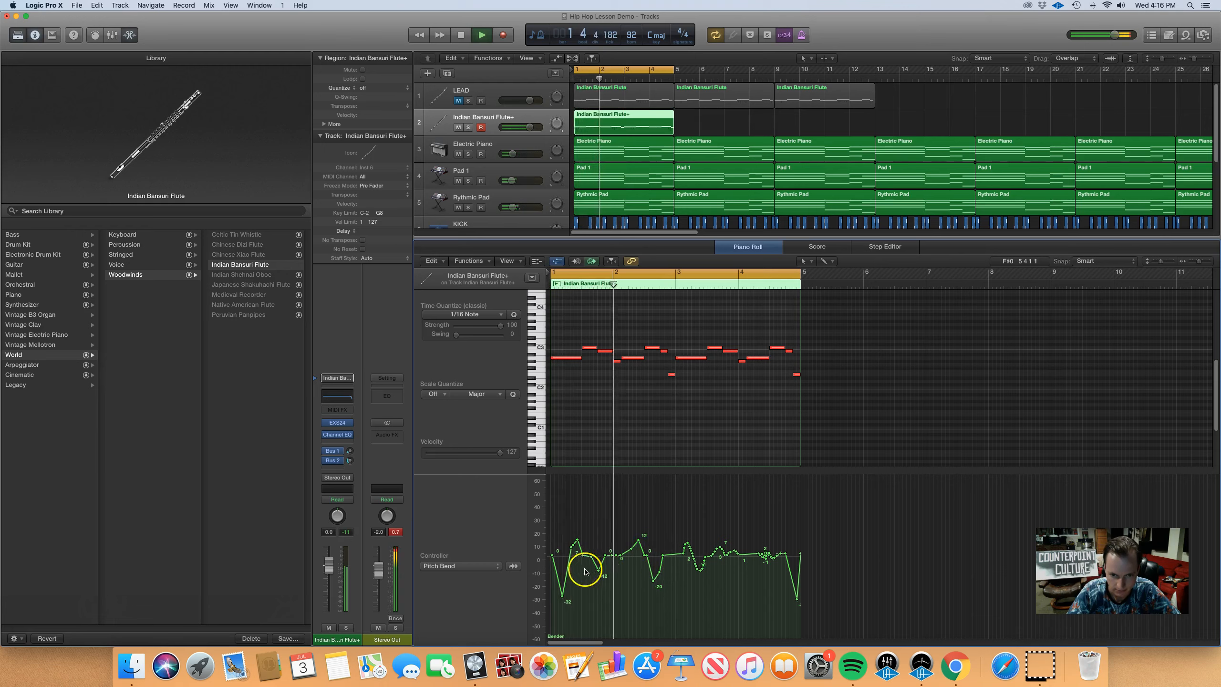
Reshape the opening pitch bend of bar 1 so the deep dip falls slightly later, and replay the loop
left_click(563, 596)
left_click_drag(563, 596, 560, 567)
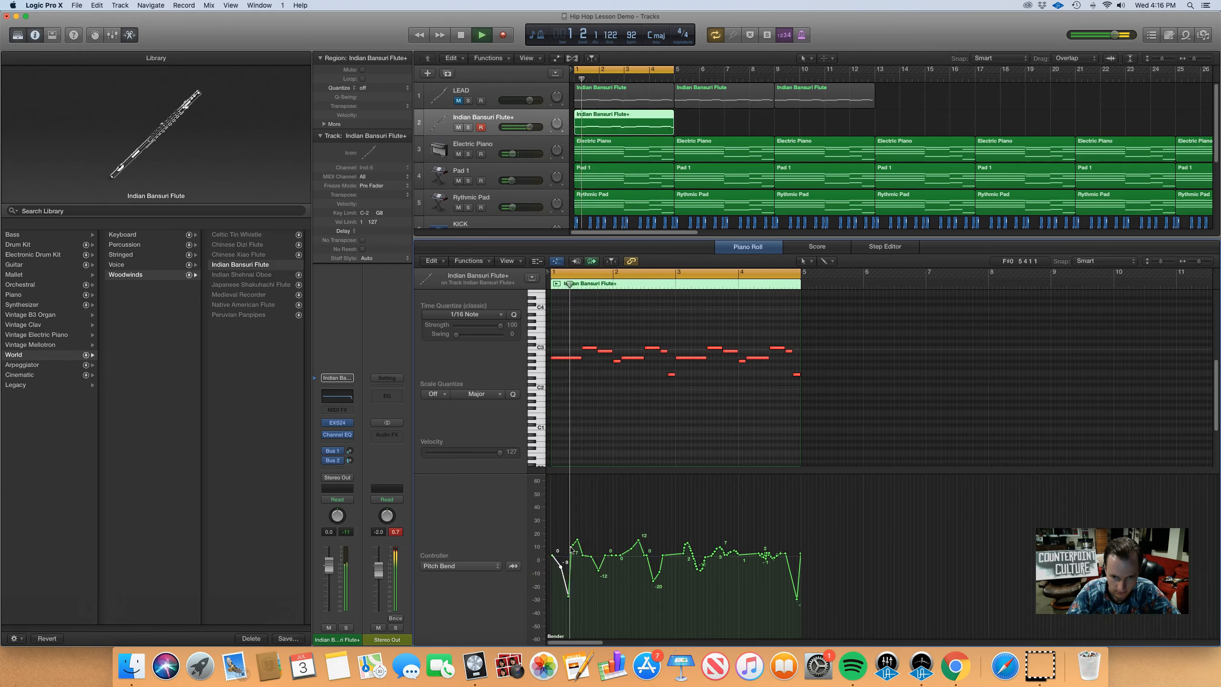
key("space")
key("space")
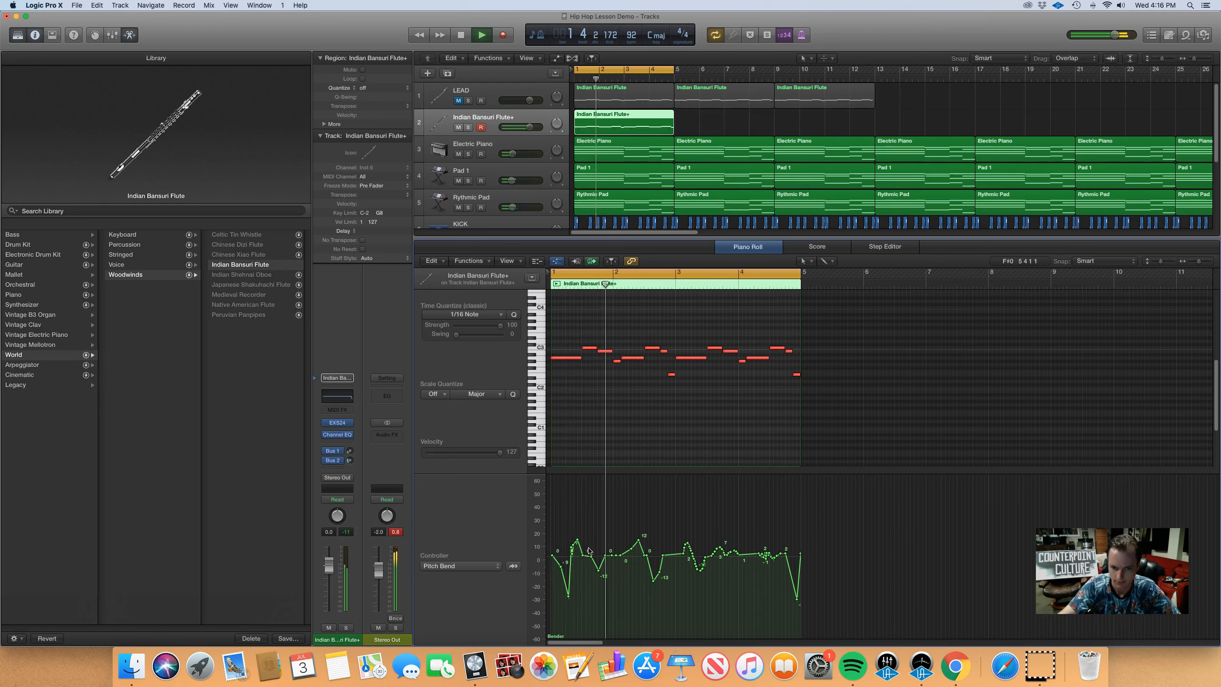
Add a pitch bend dip of about -10 on bar 2's A2 note, soften the final note's dip to about -16, and stop playback
left_click_drag(639, 541, 640, 573)
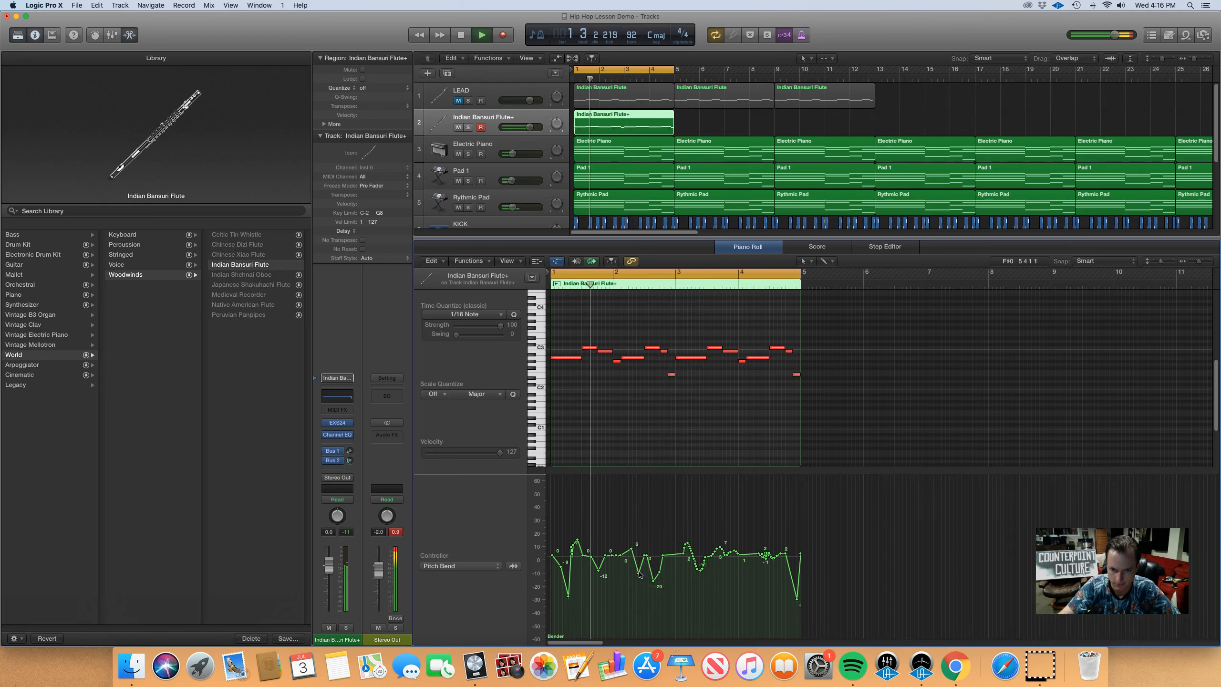
left_click(592, 627)
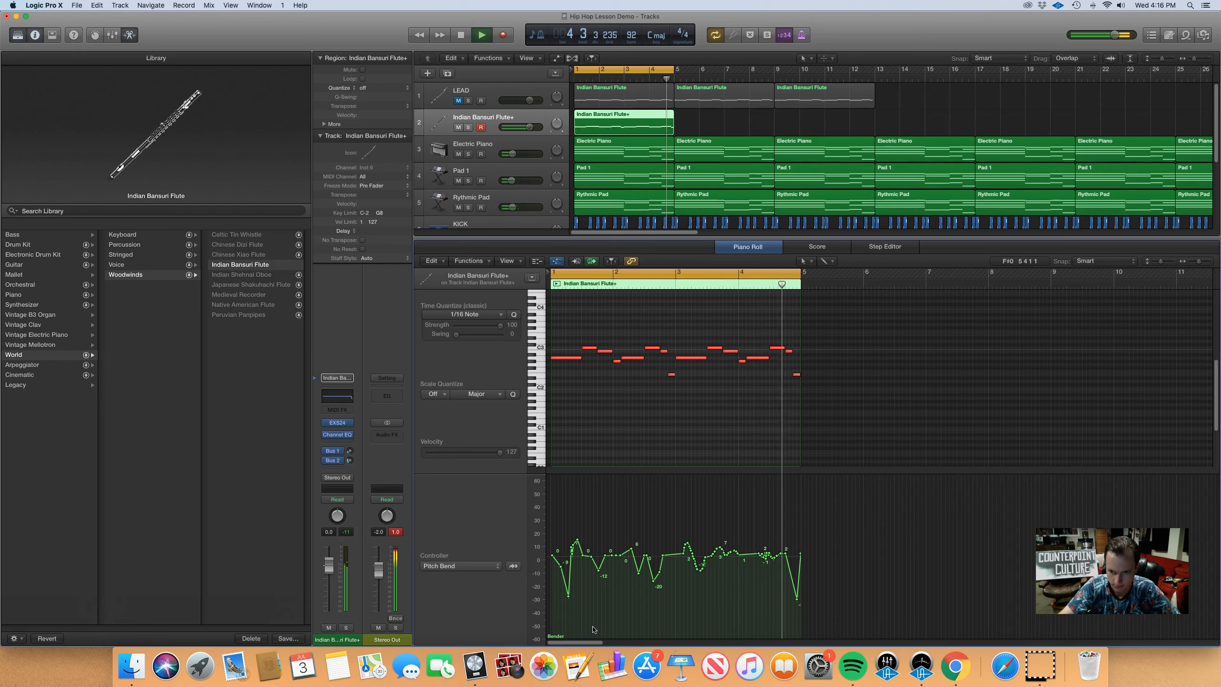
left_click(850, 652)
left_click_drag(796, 597, 797, 580)
key("space")
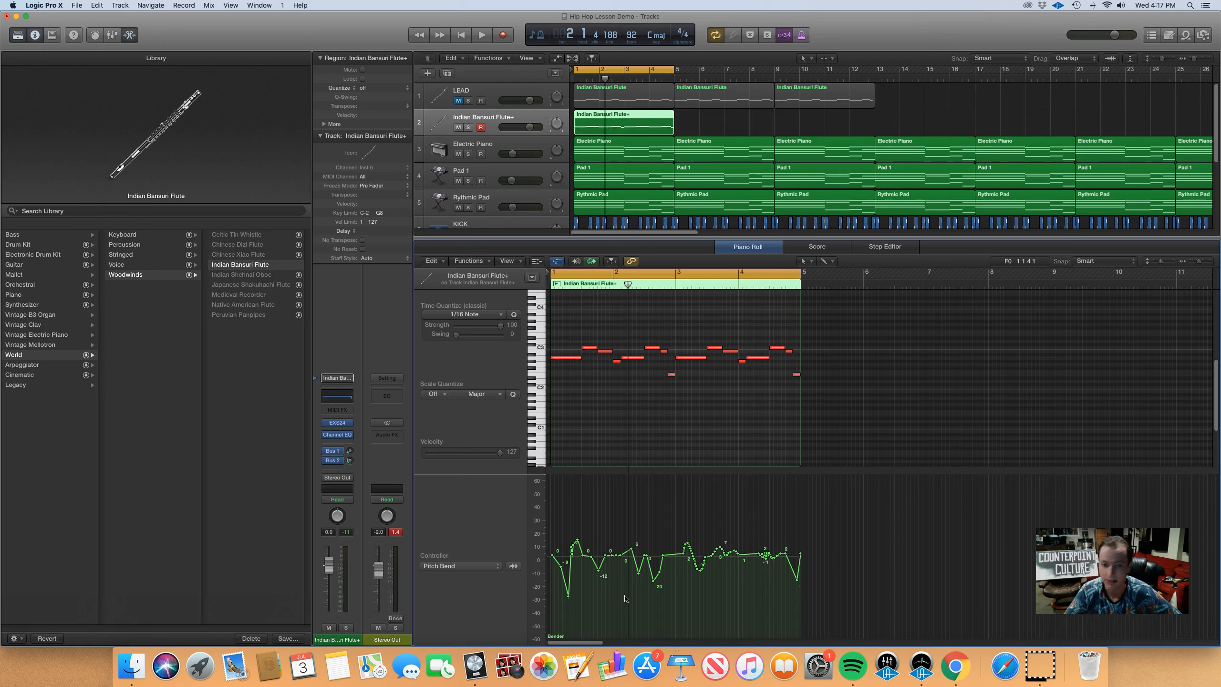
left_click(598, 569)
left_click(666, 567)
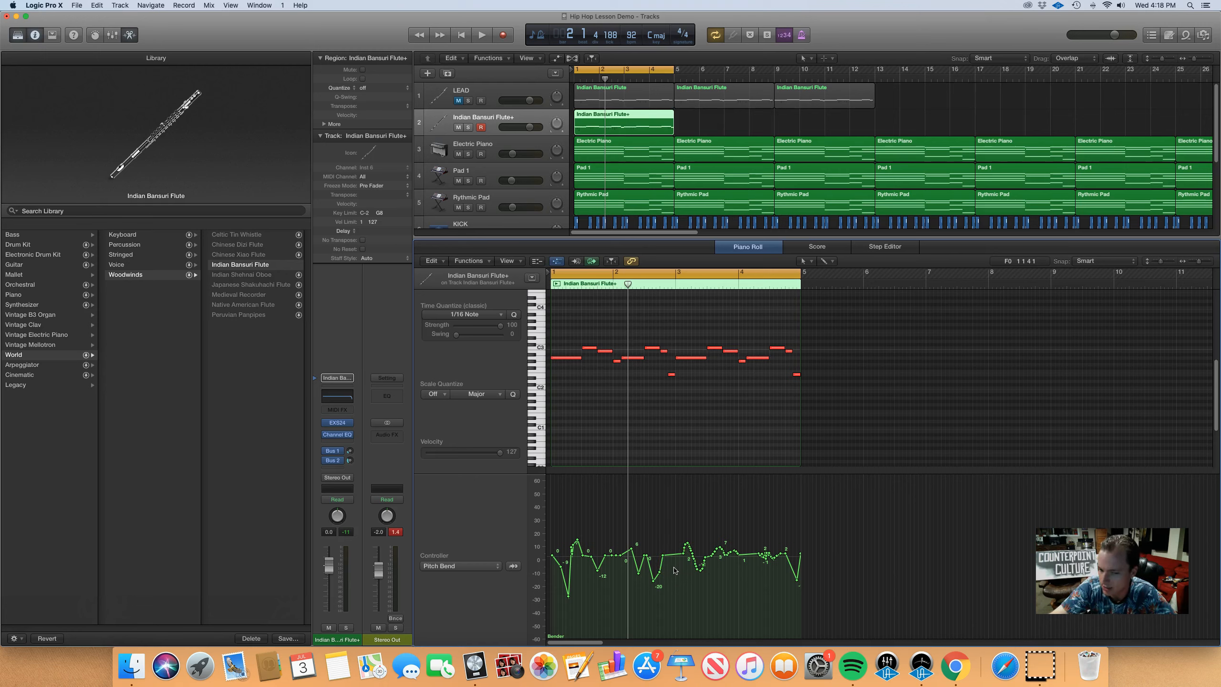
Copy the Indian Bansuri Flute region to bar 5 on the same track and move the cycle range to bars 5–8
left_click(677, 130)
left_click_drag(650, 124, 713, 129)
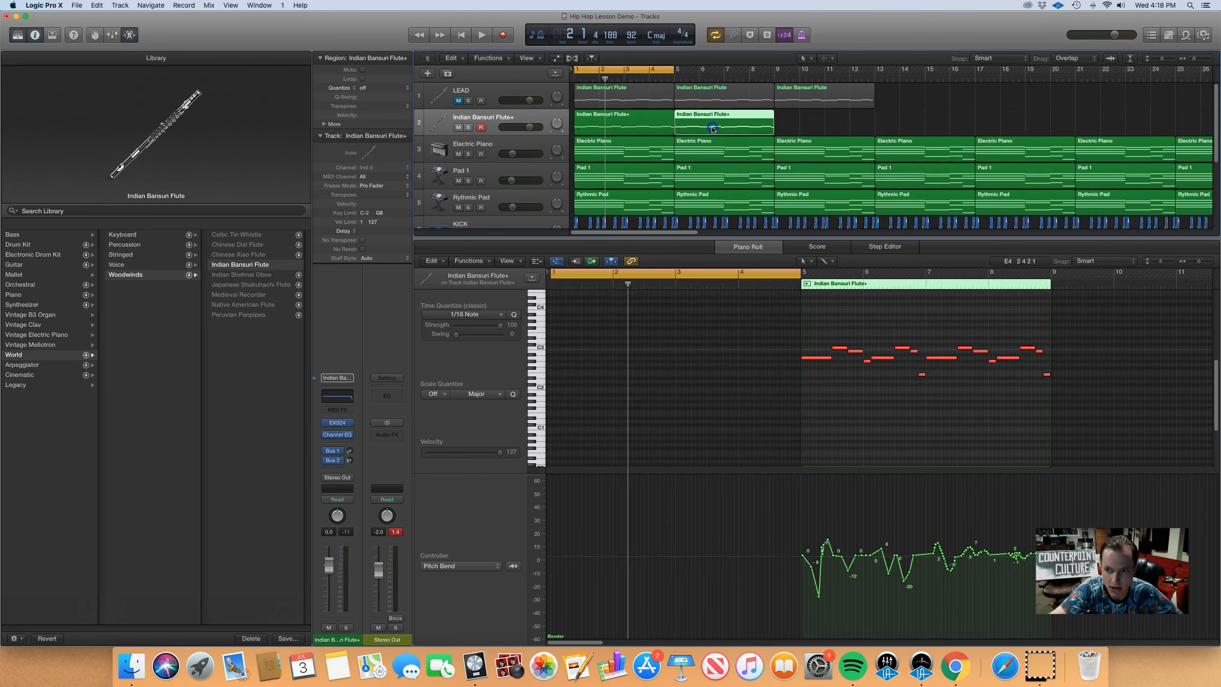
left_click_drag(624, 72, 771, 76)
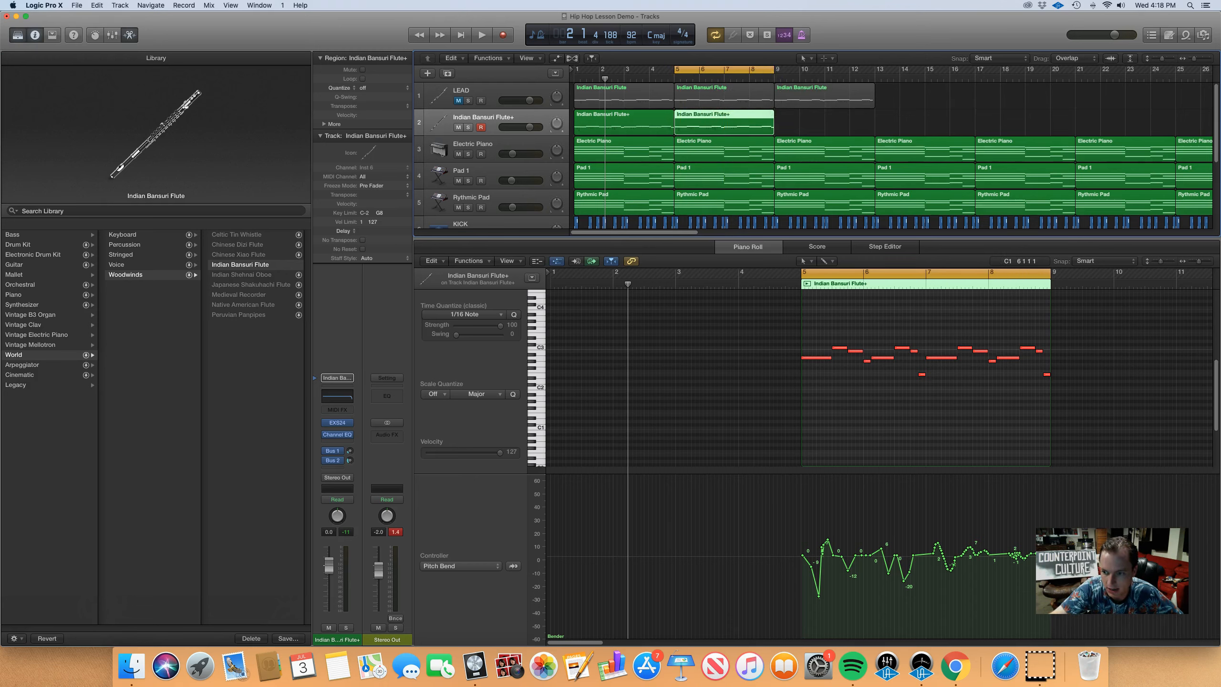
Redraw the copied region's bar 5 and 6 pitch bends freehand as small waves near 0, and audition the loop
left_click_drag(811, 559, 888, 554)
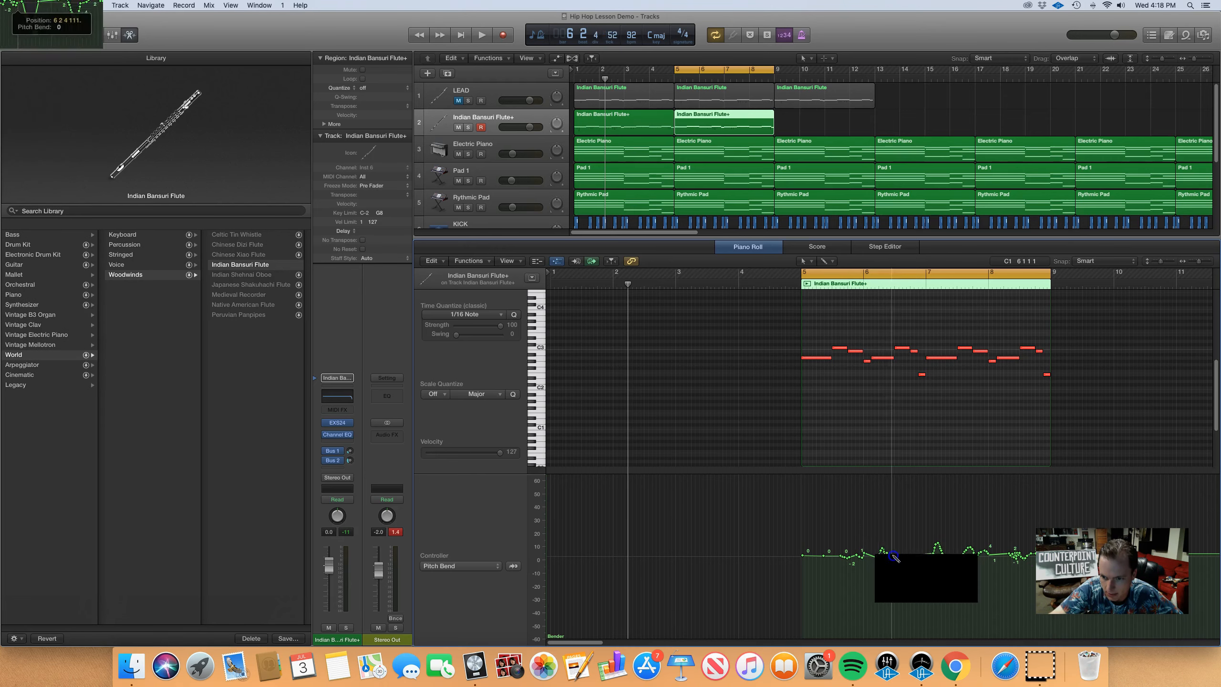
key("space")
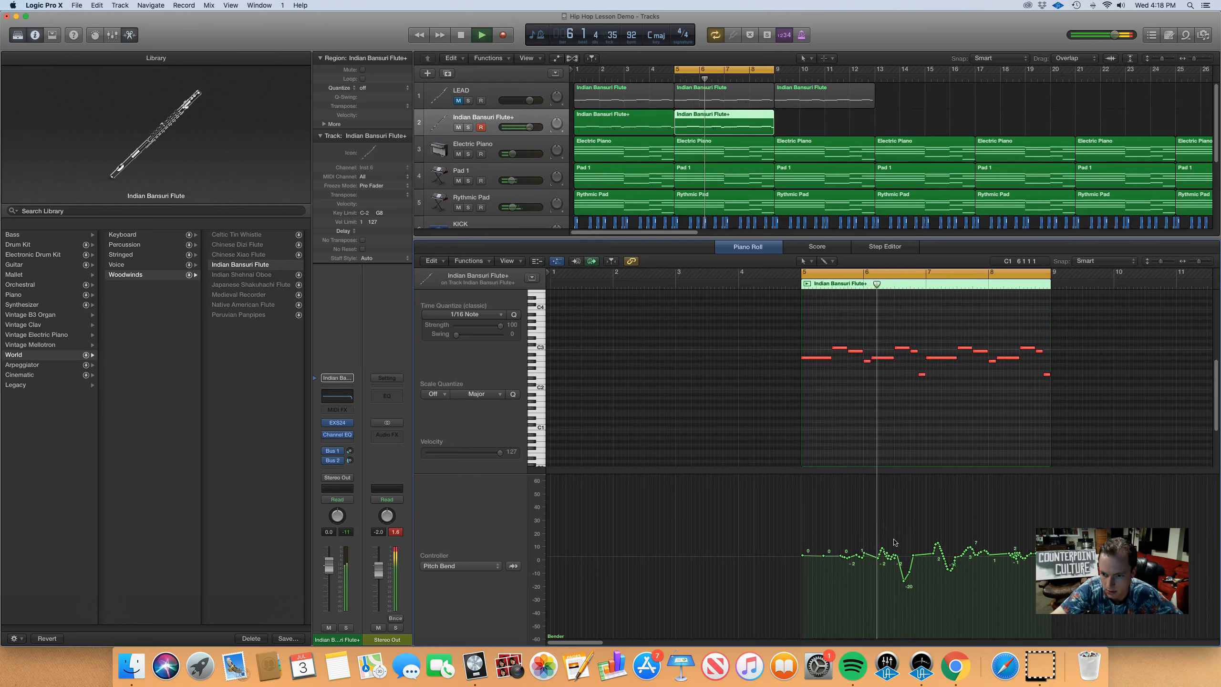
key("space")
left_click_drag(904, 580, 907, 560)
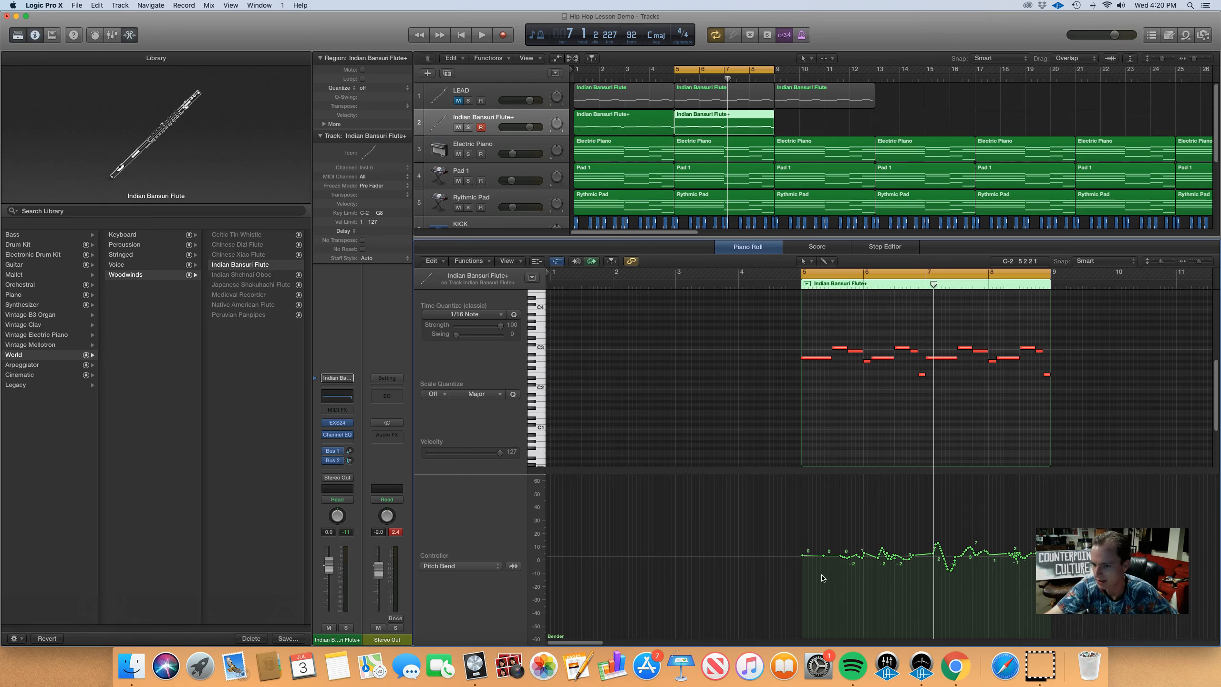
left_click(828, 573)
left_click(744, 570)
left_click(631, 513)
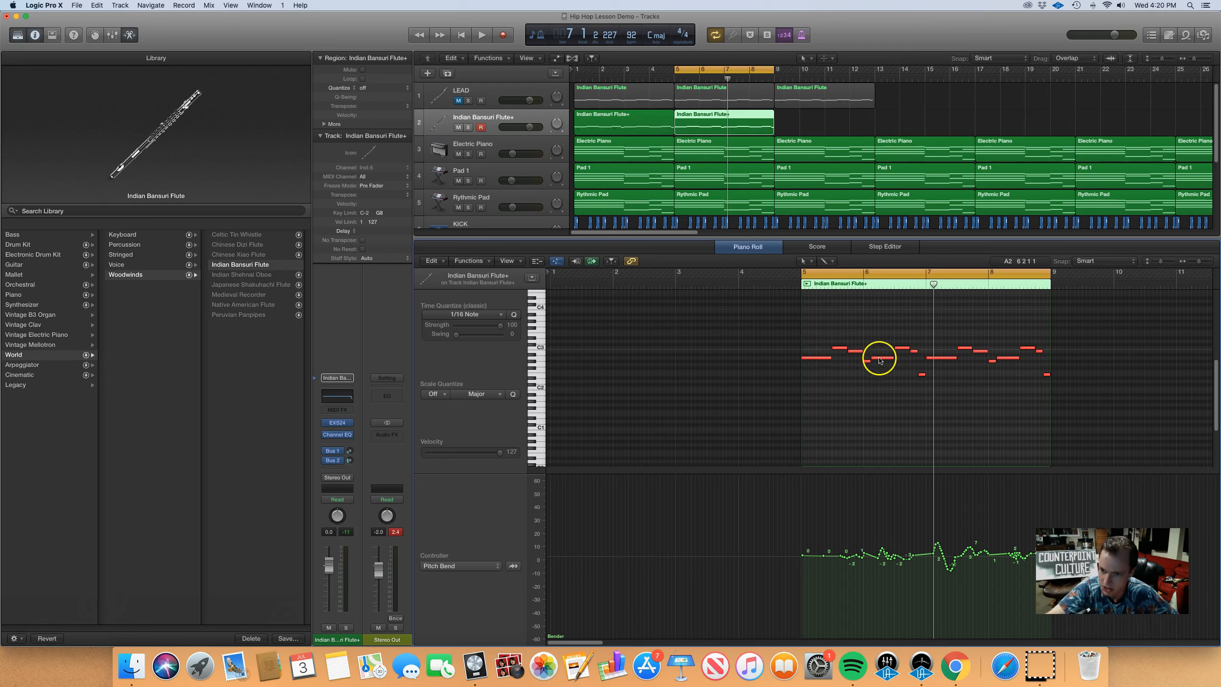
mouse_move(828, 358)
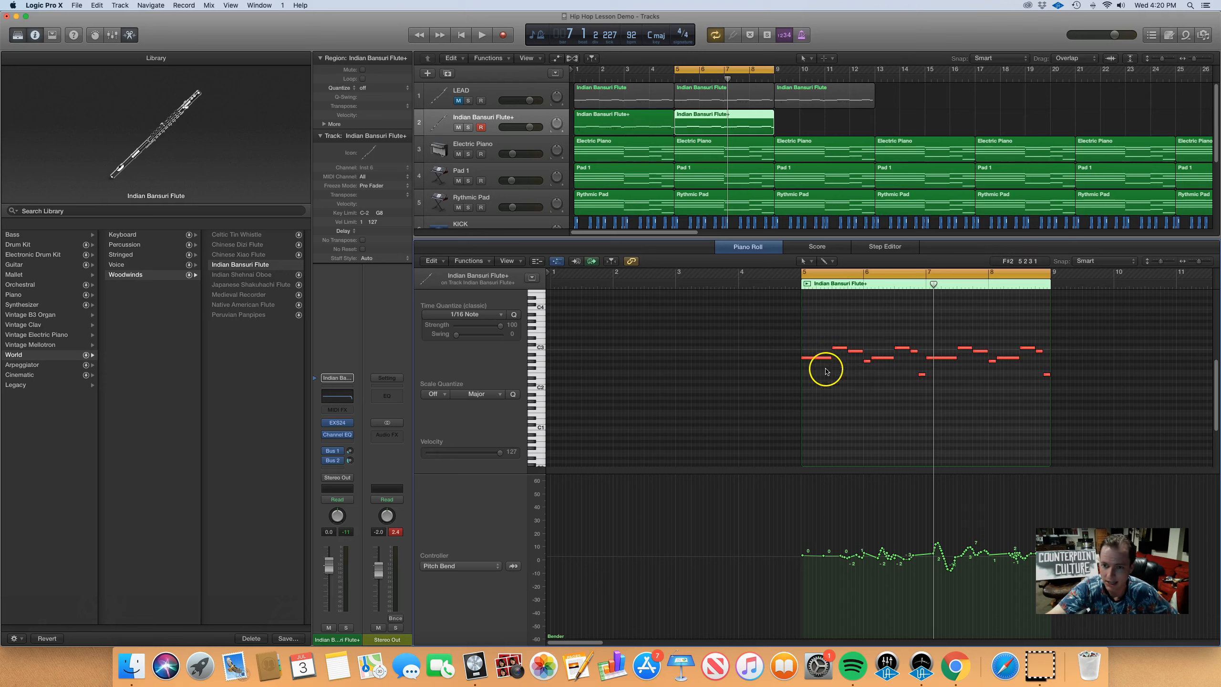
left_click(826, 370)
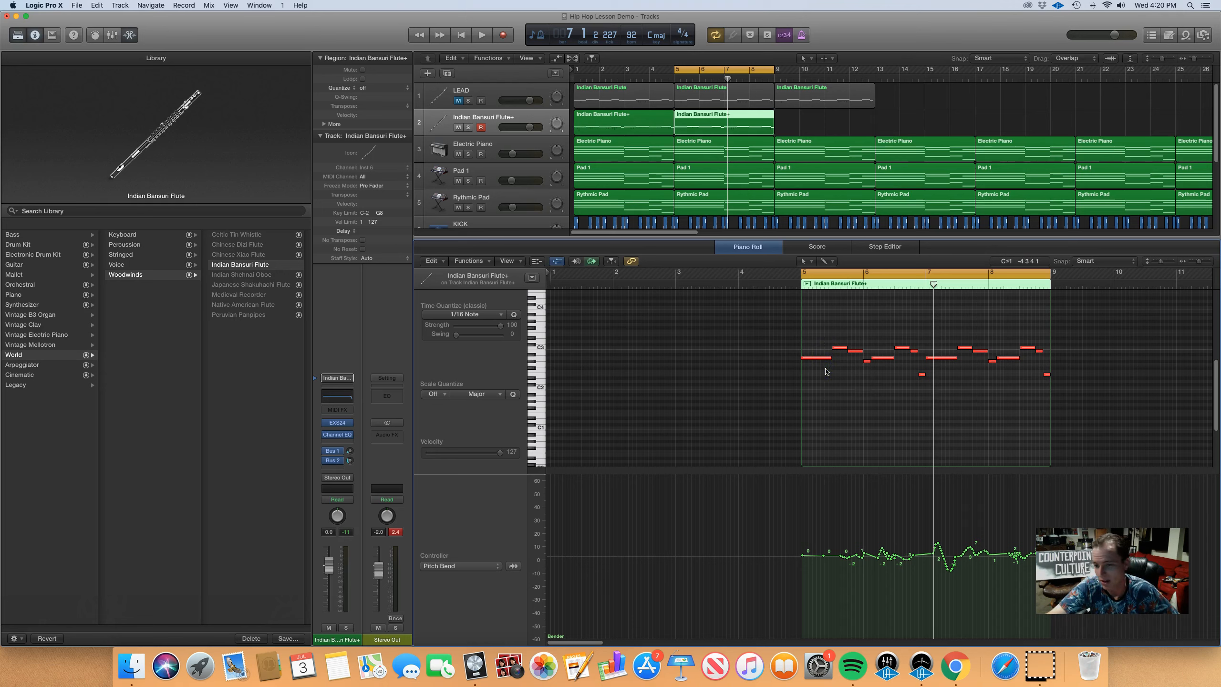